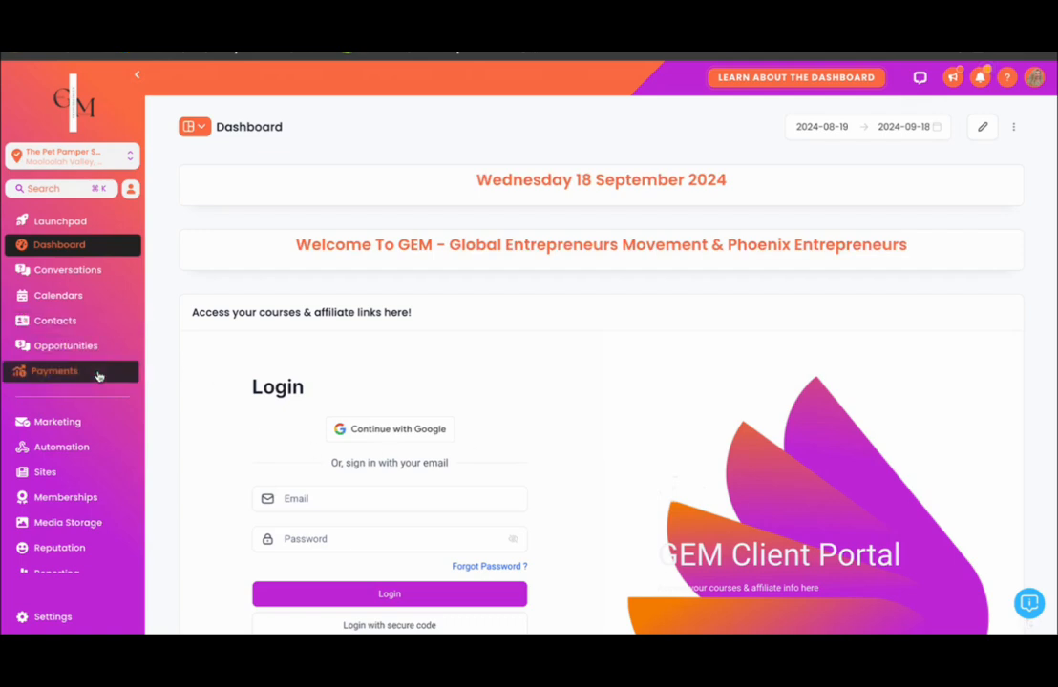
- Open the Dropshipping Portal and look over the Dropshipzone supplier website's homepage
scroll(98, 376, down, 3)
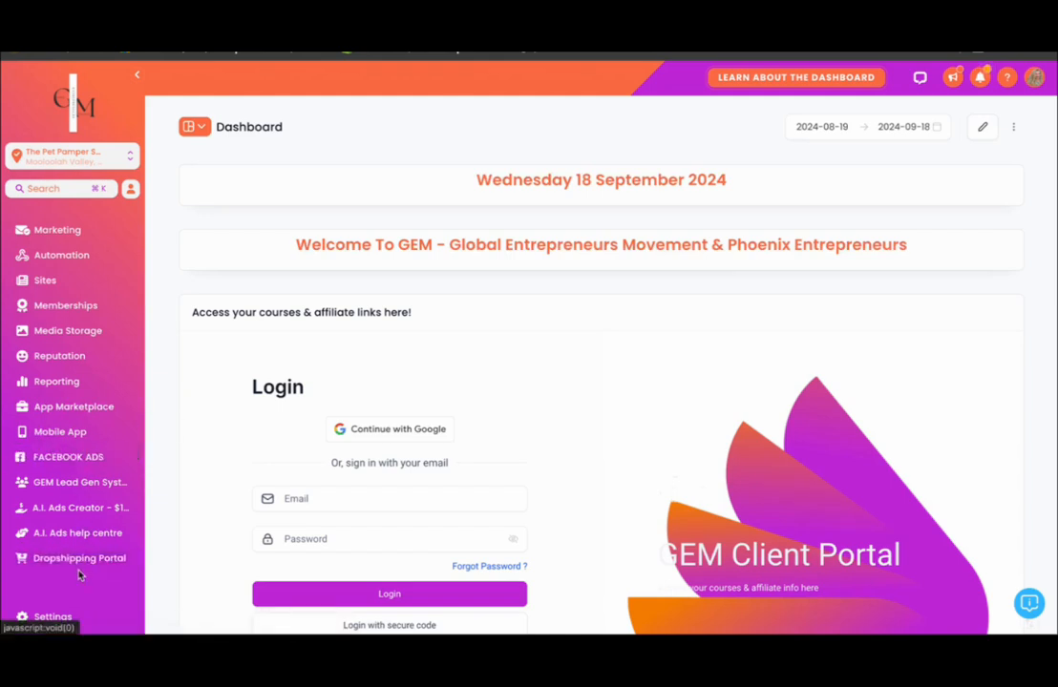
click(76, 560)
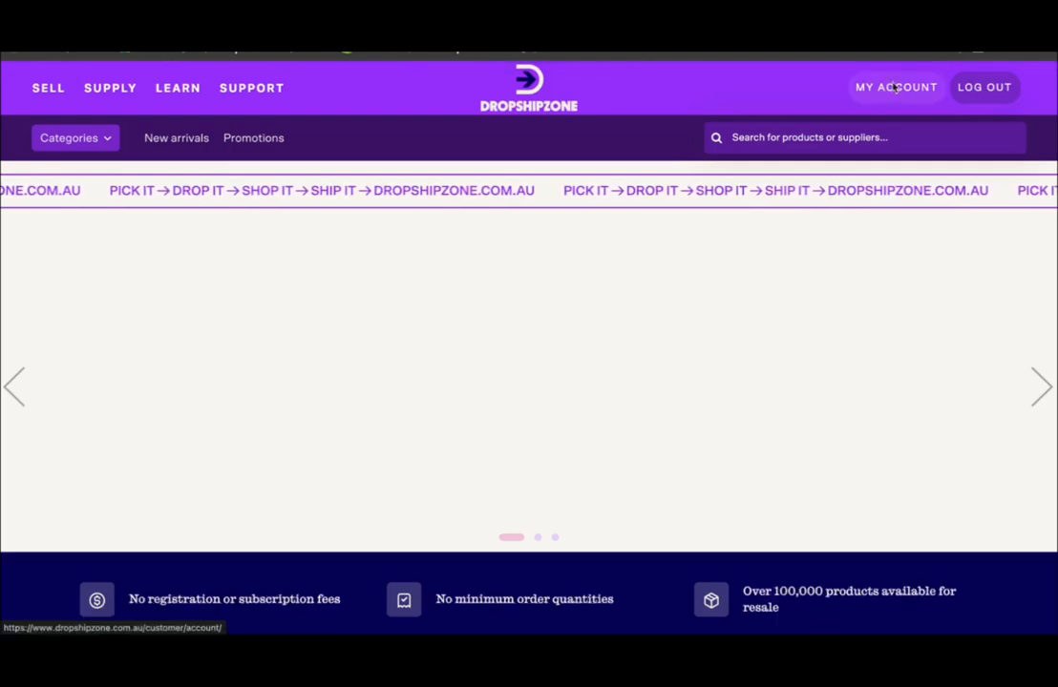
scroll(699, 349, down, 1)
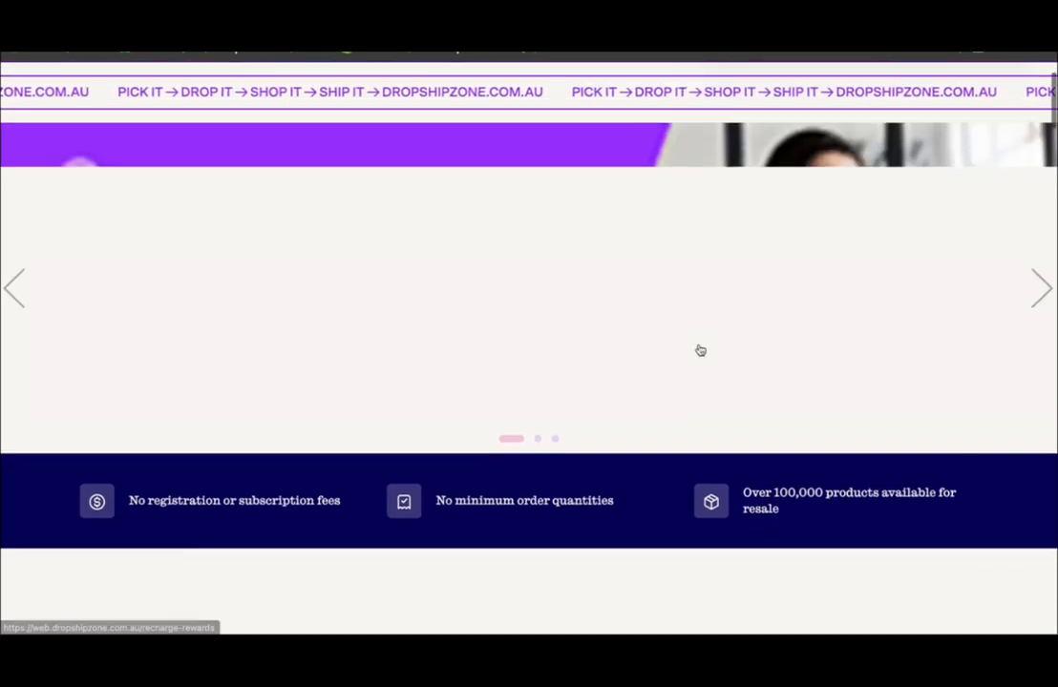
scroll(699, 351, up, 1)
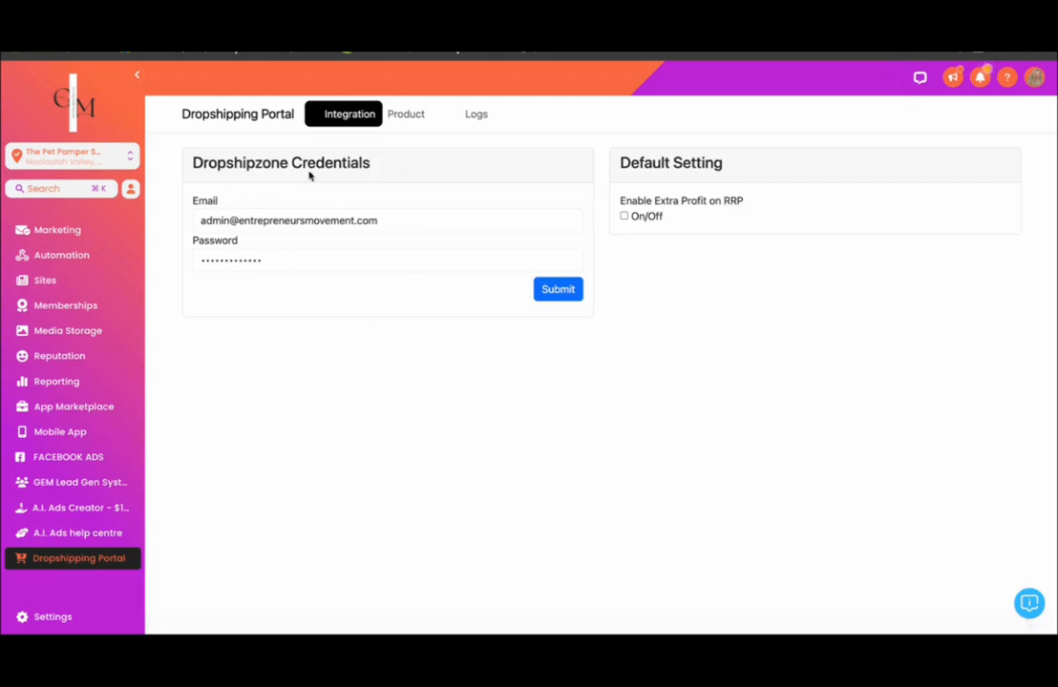
- Check the Dropshipzone credentials section, then open the portal's product catalogue and look through the category filter options
drag(194, 162, 378, 168)
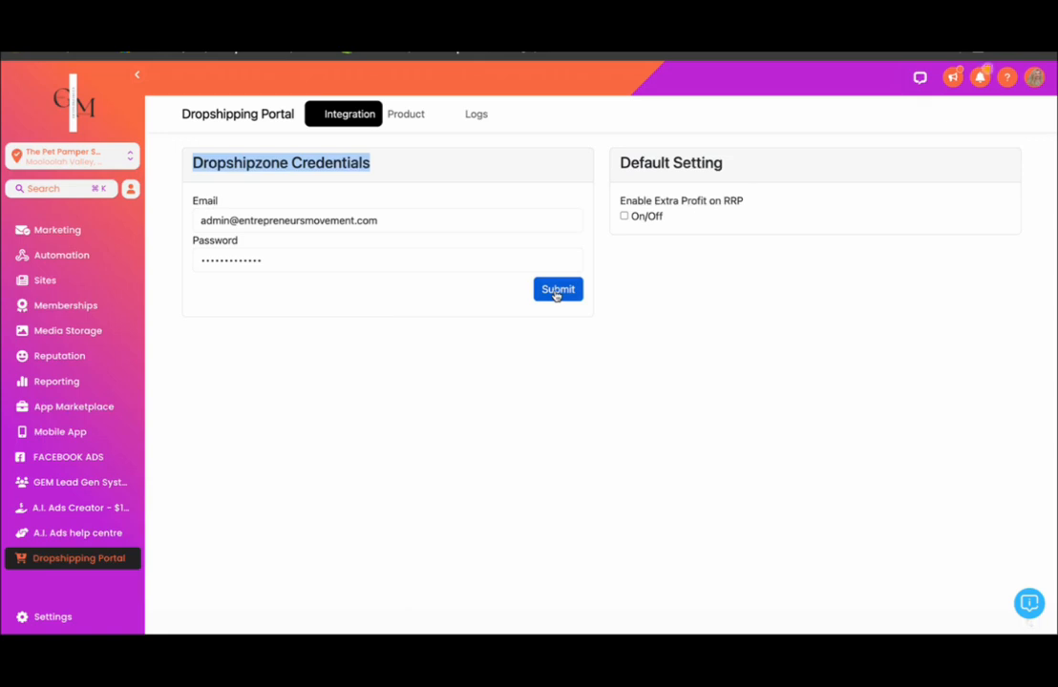
click(407, 117)
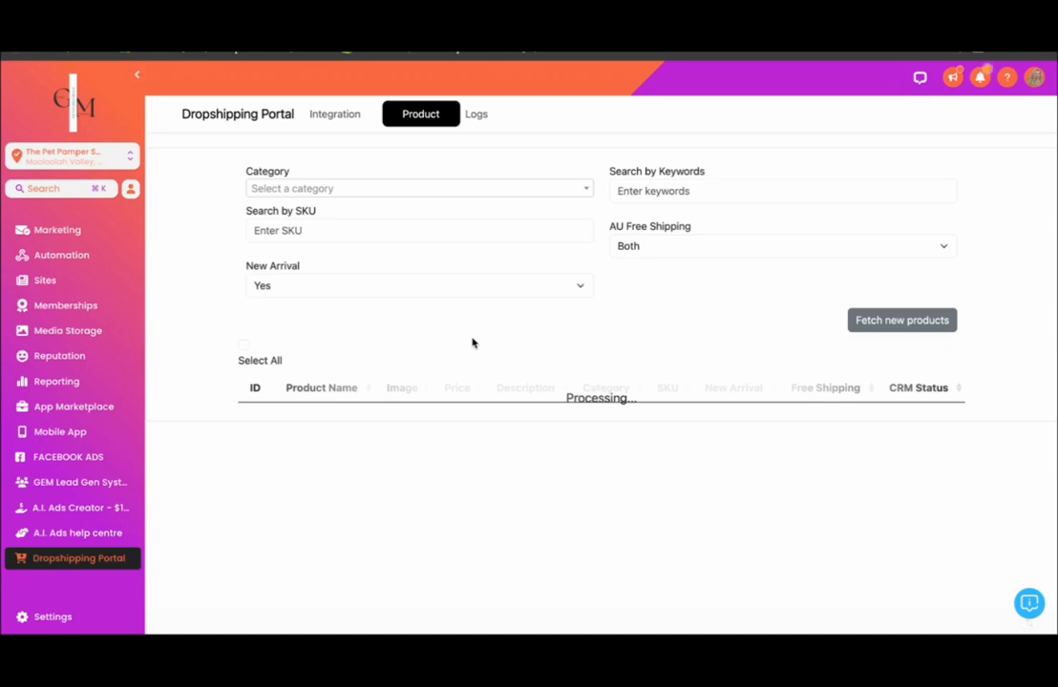
click(470, 189)
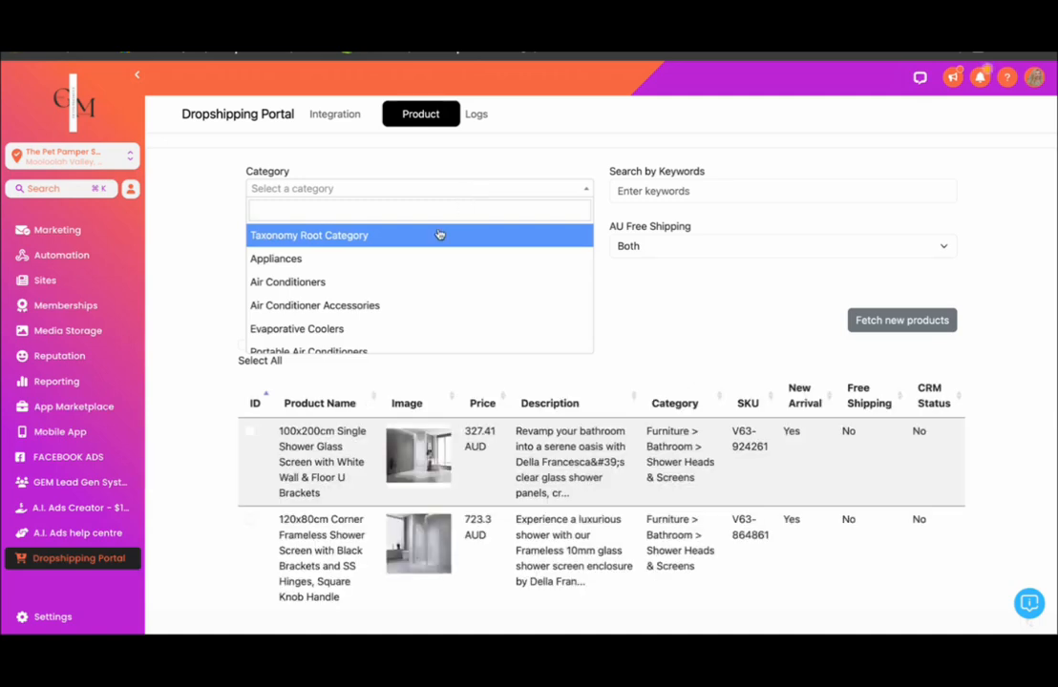
scroll(439, 234, down, 3)
scroll(437, 232, up, 3)
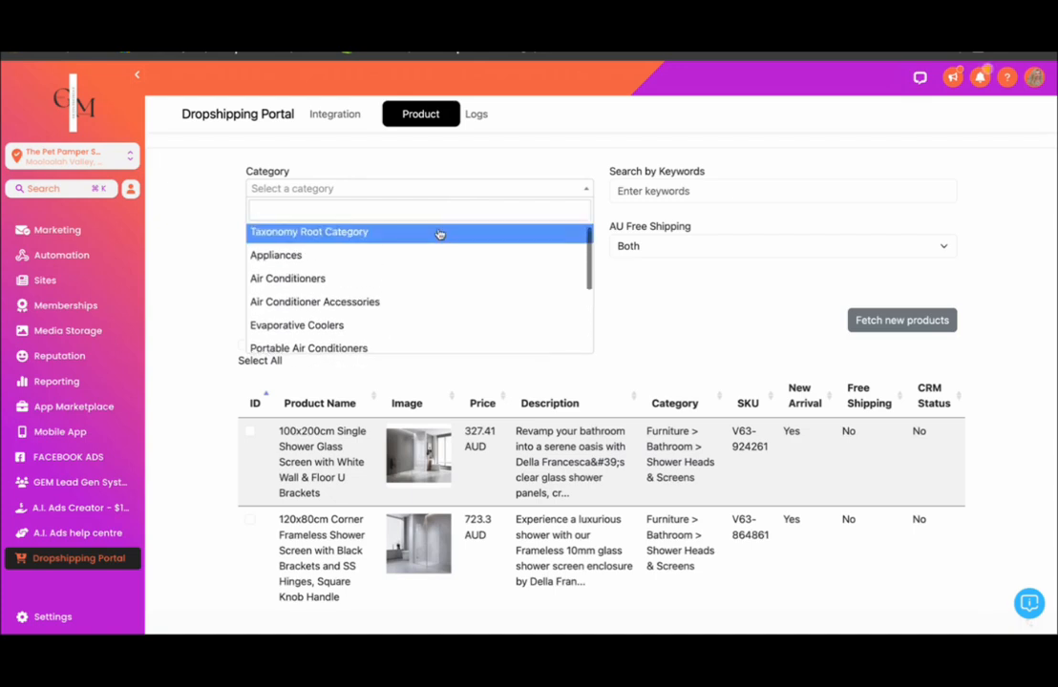
scroll(436, 231, down, 2)
scroll(339, 281, down, 3)
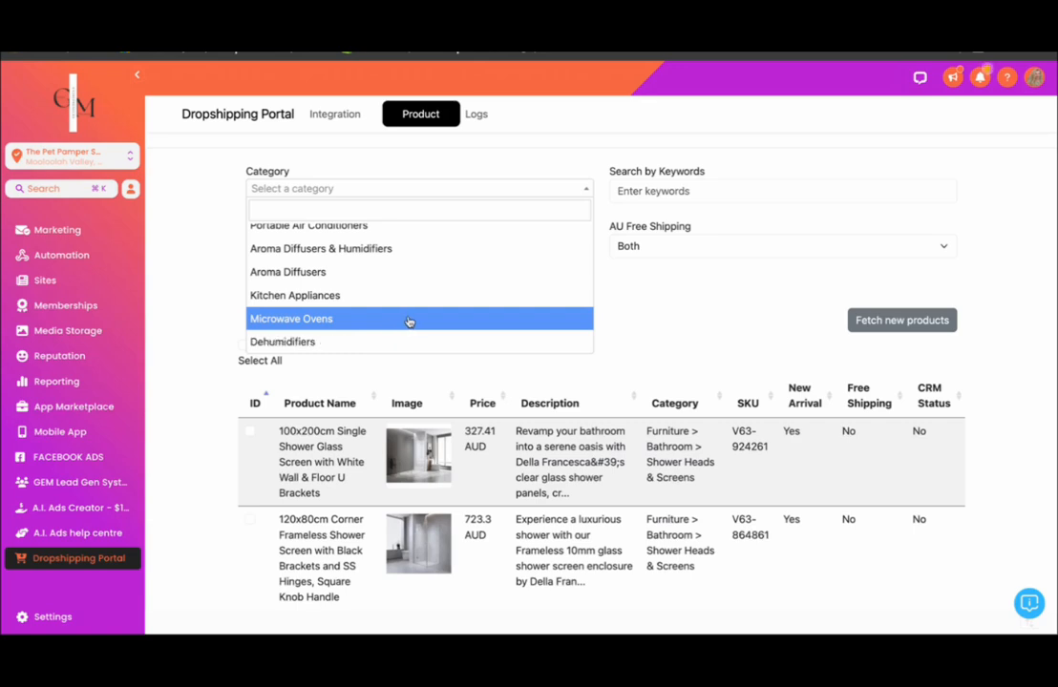
scroll(409, 321, down, 3)
scroll(408, 321, down, 5)
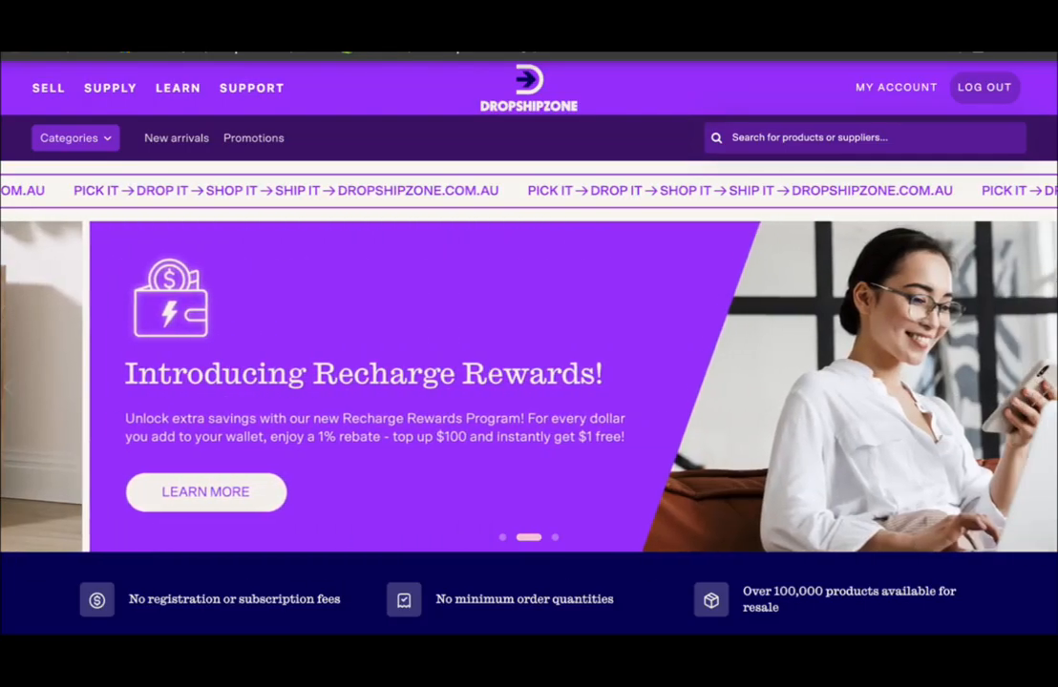
- Examine the product categories on the Dropshipzone website, including Appliances, Baby & Kids, Furniture, Gift & Novelty, Hampers and Pet Care
click(100, 142)
mouse_move(74, 172)
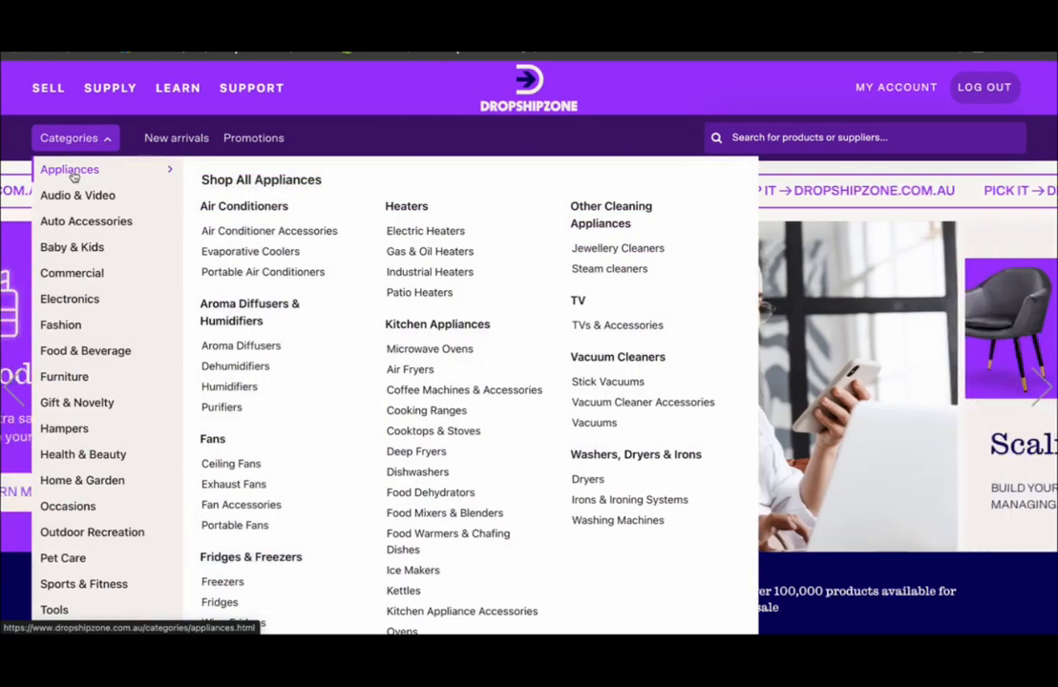
mouse_move(79, 251)
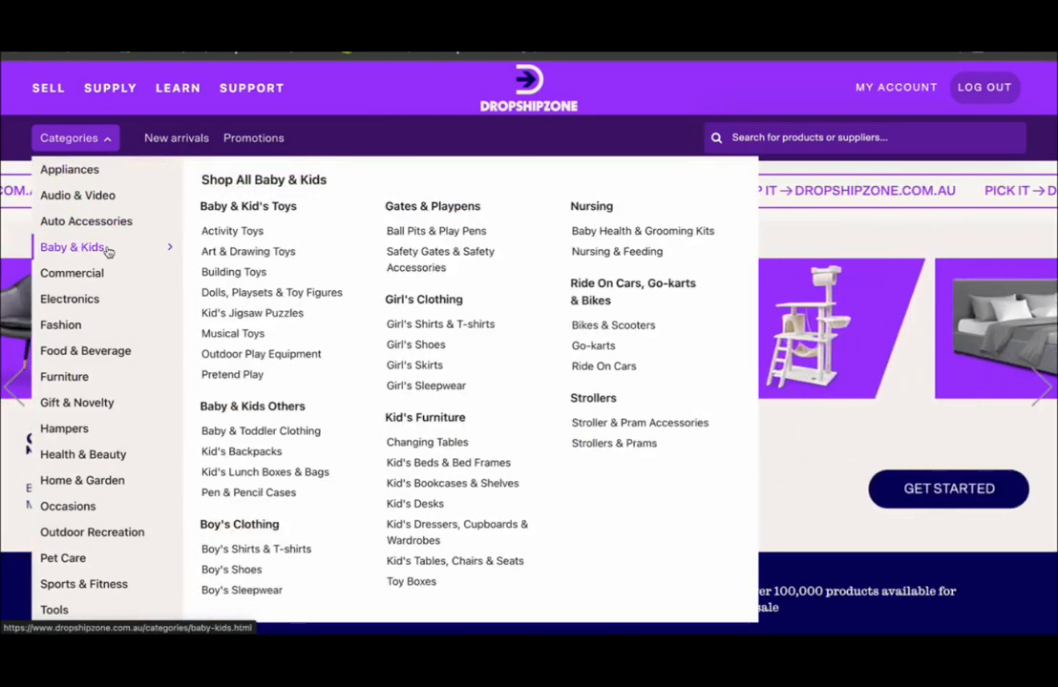
mouse_move(72, 327)
mouse_move(73, 358)
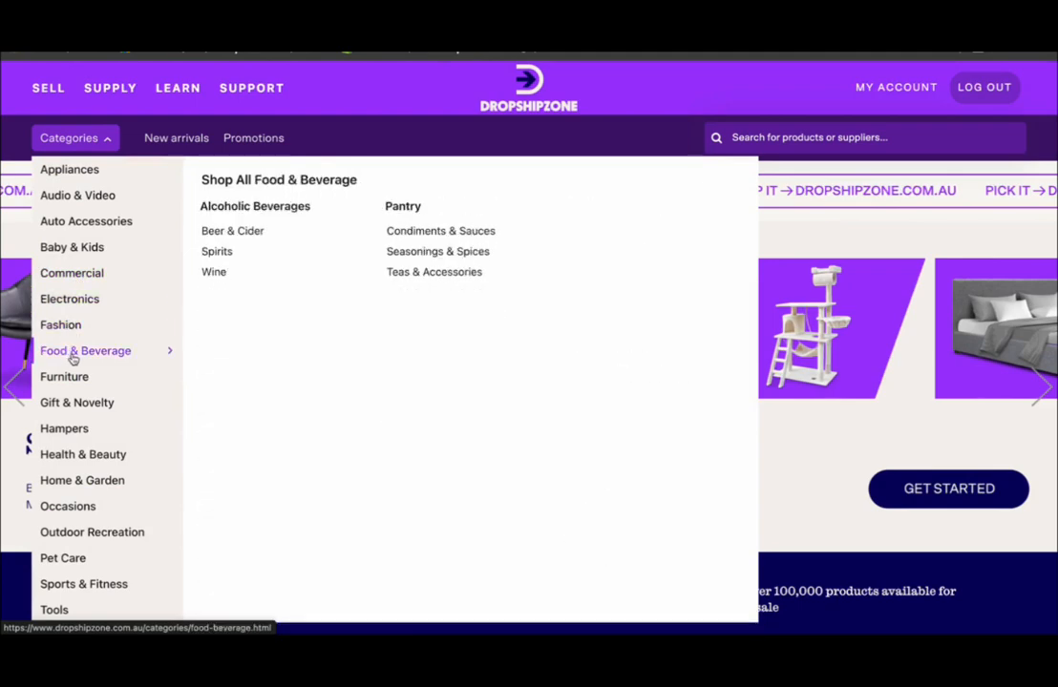
mouse_move(74, 383)
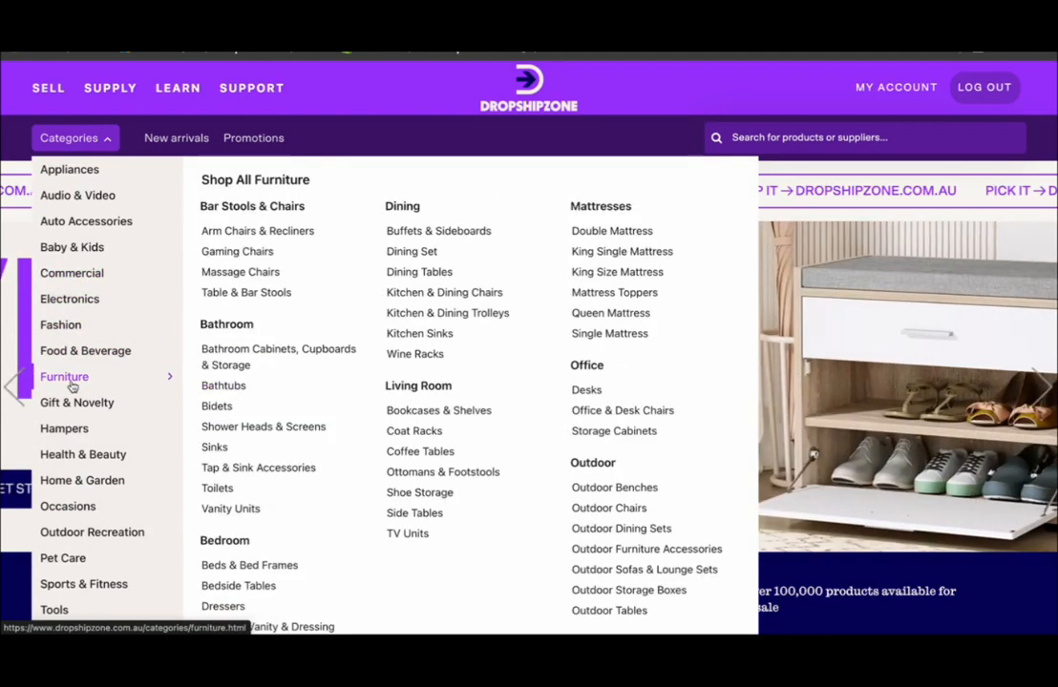
mouse_move(78, 425)
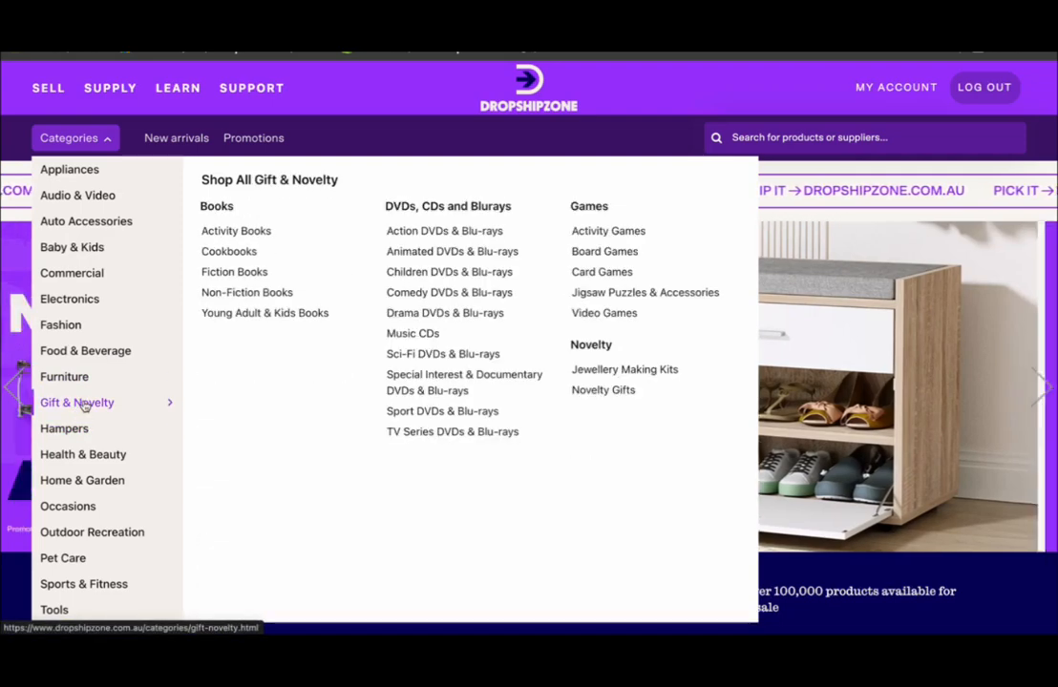
scroll(83, 423, down, 2)
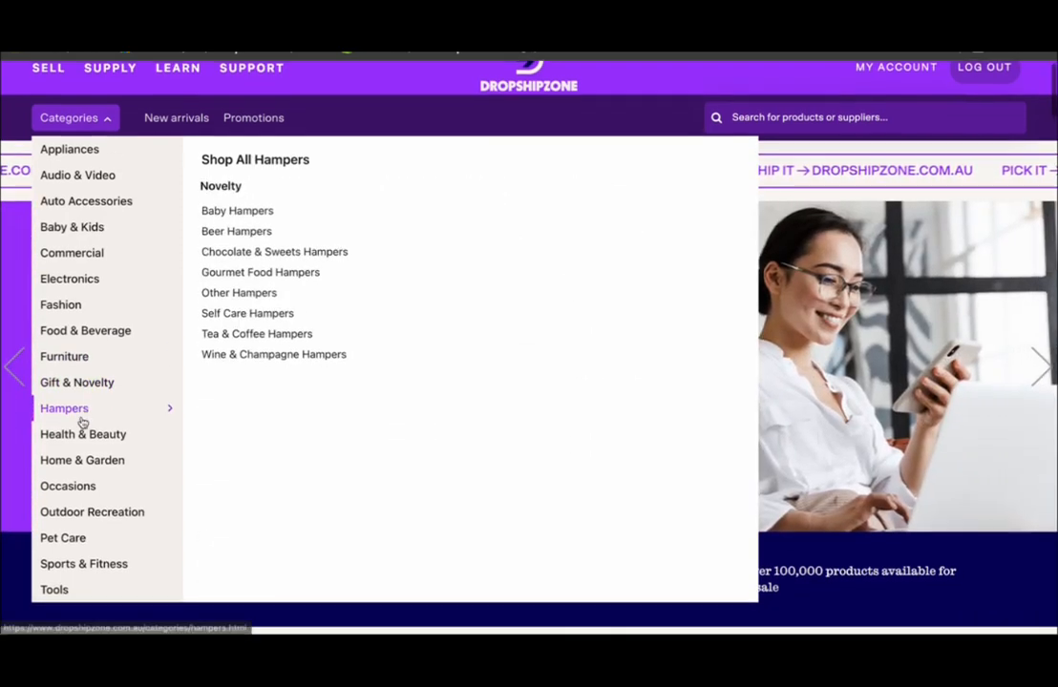
mouse_move(88, 304)
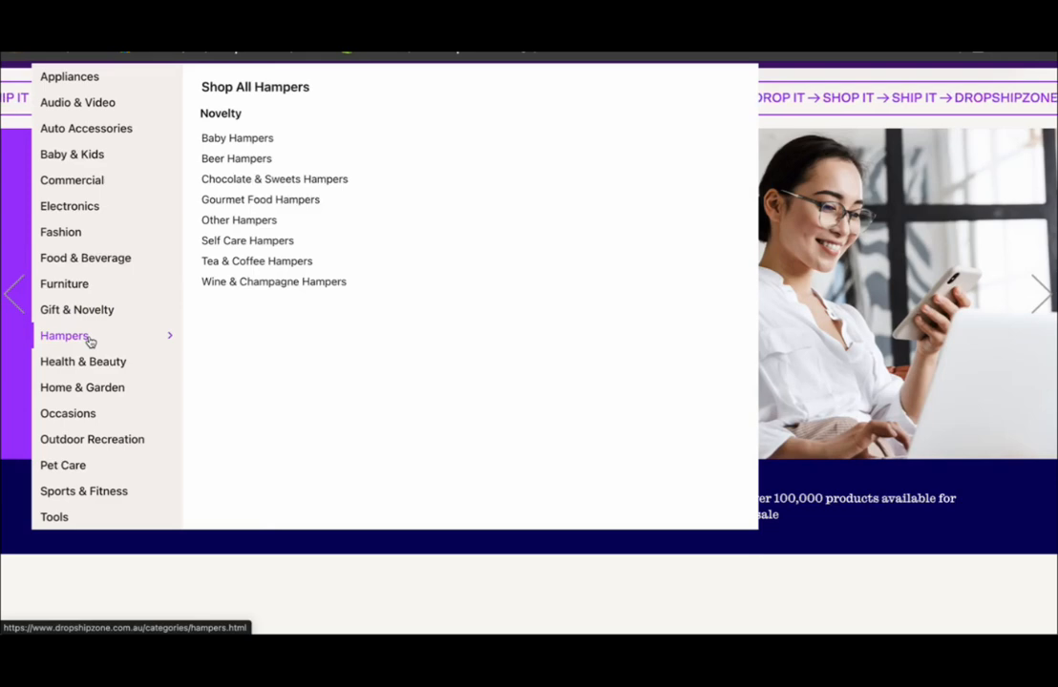
scroll(92, 373, down, 1)
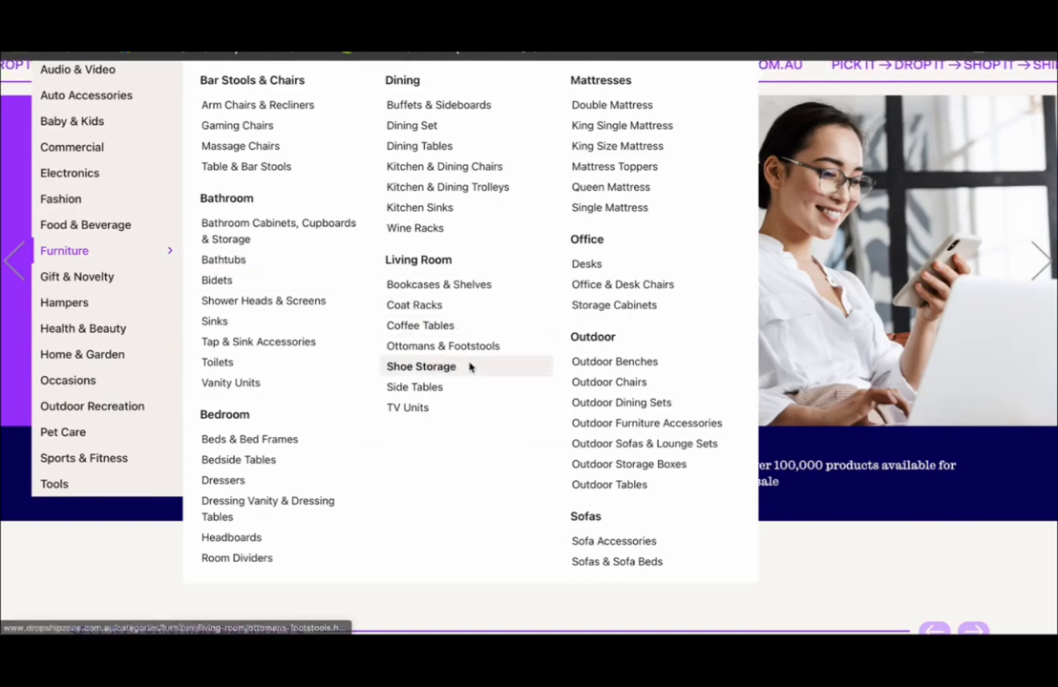
scroll(469, 366, down, 1)
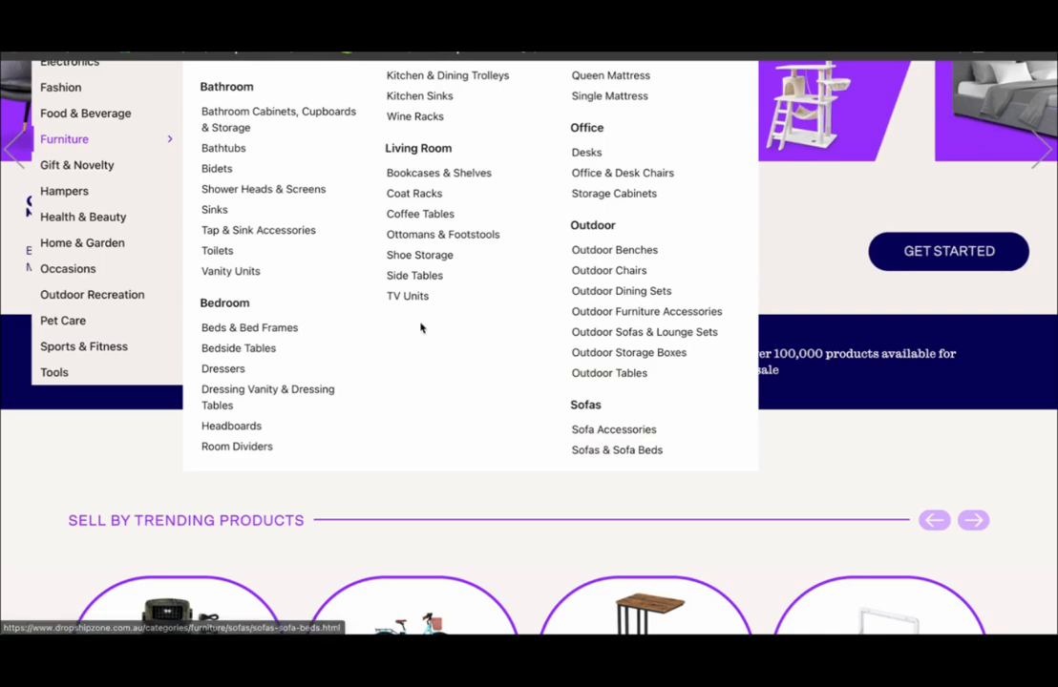
scroll(420, 326, up, 2)
scroll(420, 326, up, 1)
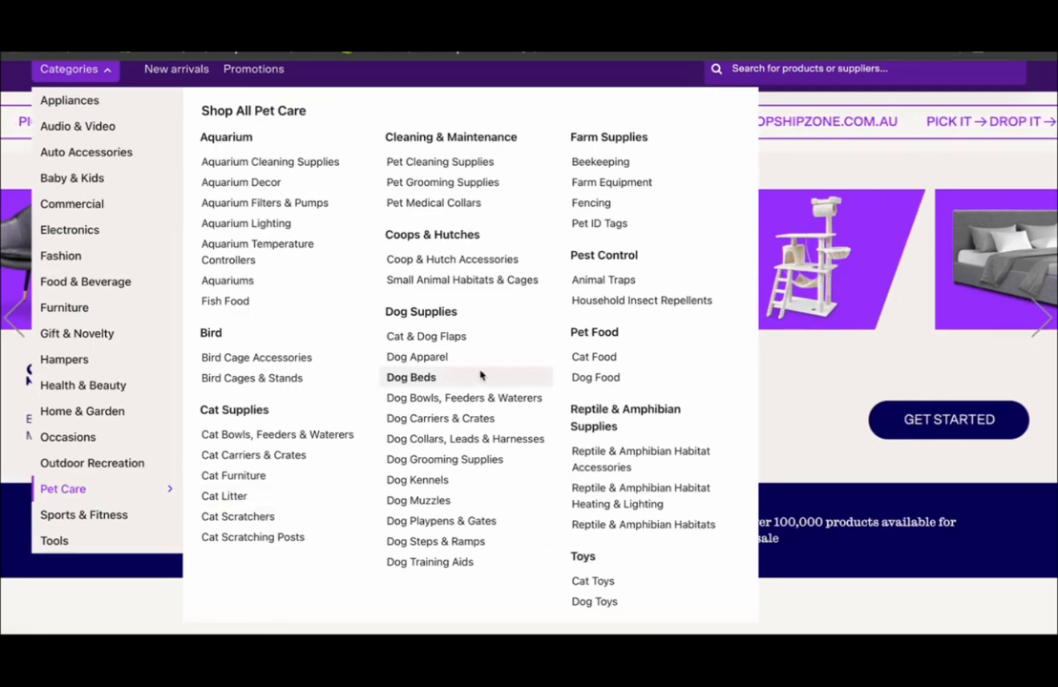
- Open Dropshipzone's Pet Care category and compare the first dog bark collar's cost price with its RRP
scroll(392, 431, down, 15)
scroll(394, 425, up, 5)
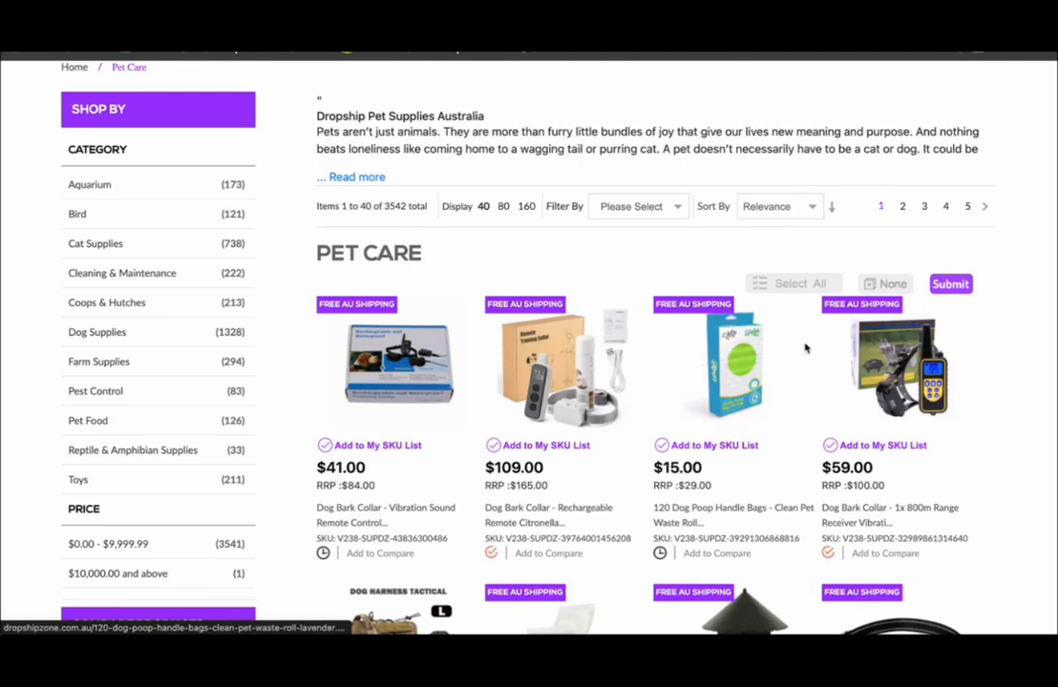
scroll(807, 349, up, 3)
scroll(898, 361, down, 5)
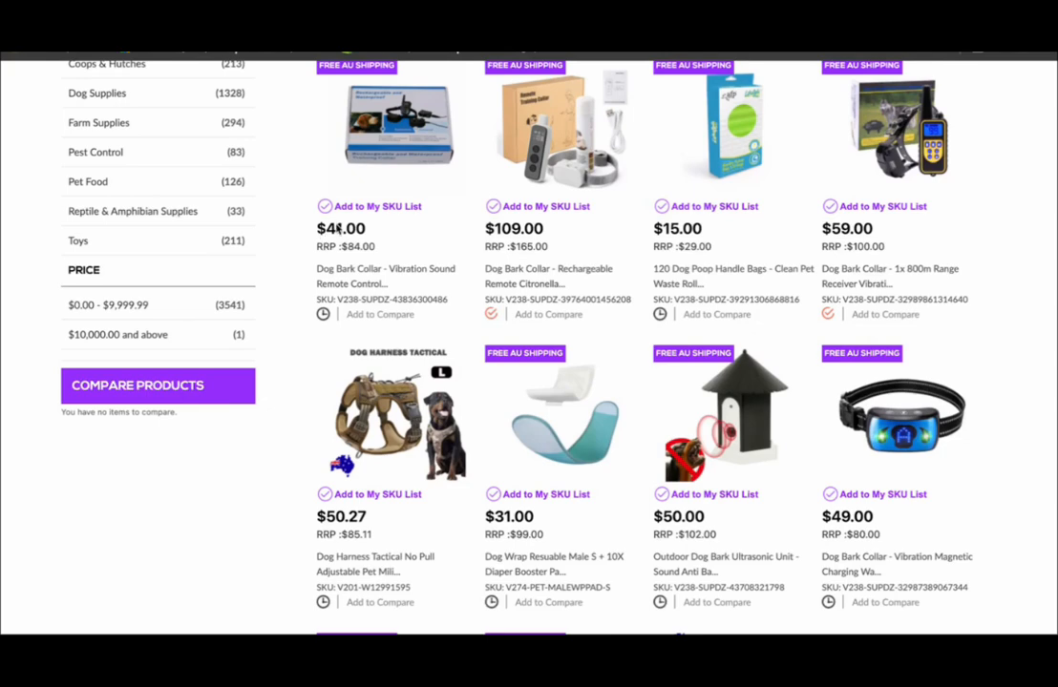
mouse_move(363, 232)
mouse_down()
mouse_move(319, 229)
mouse_move(334, 246)
mouse_move(378, 248)
mouse_up()
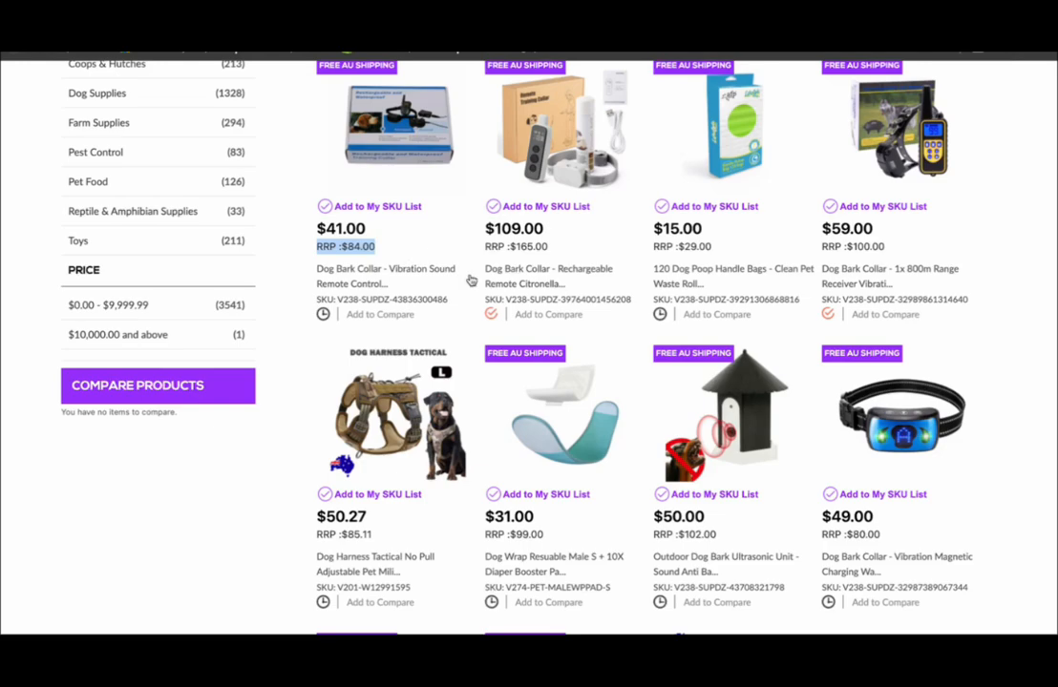
scroll(470, 277, up, 2)
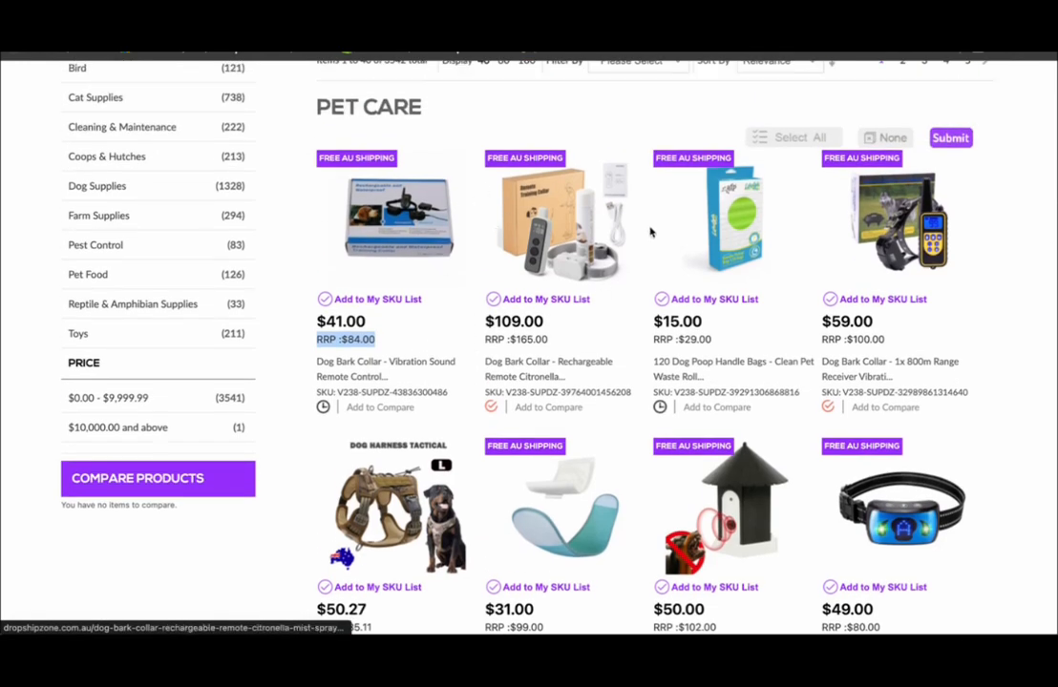
- Look through the Pet Care product listings and their prices on Dropshipzone
scroll(602, 401, down, 2)
scroll(607, 411, down, 4)
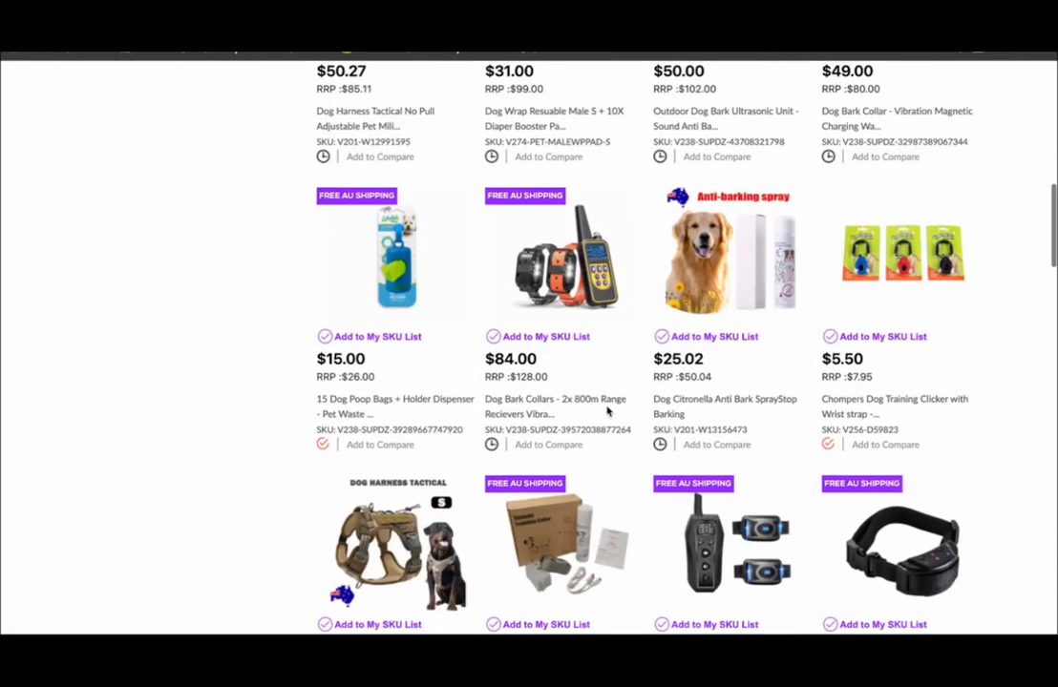
scroll(607, 412, up, 8)
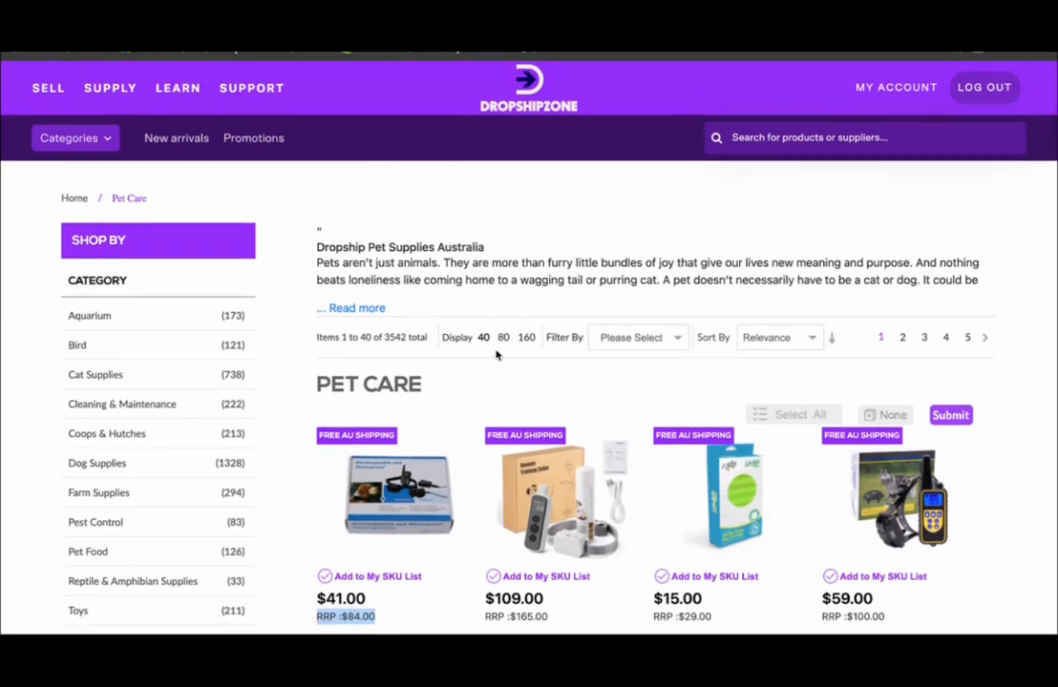
scroll(495, 355, down, 7)
scroll(495, 355, down, 8)
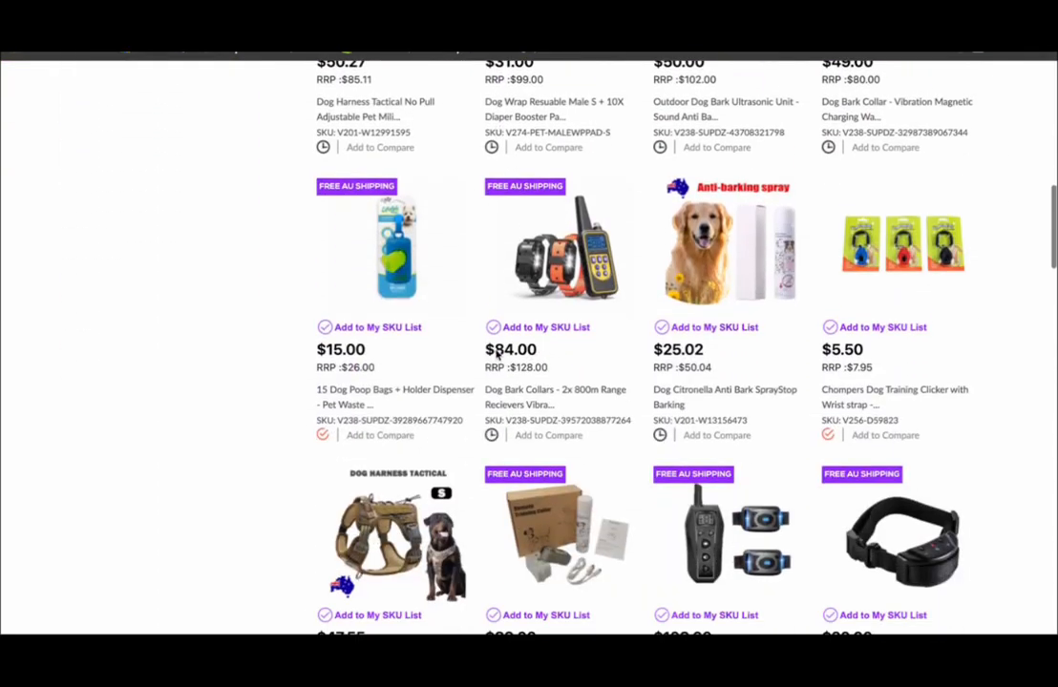
scroll(495, 355, down, 1)
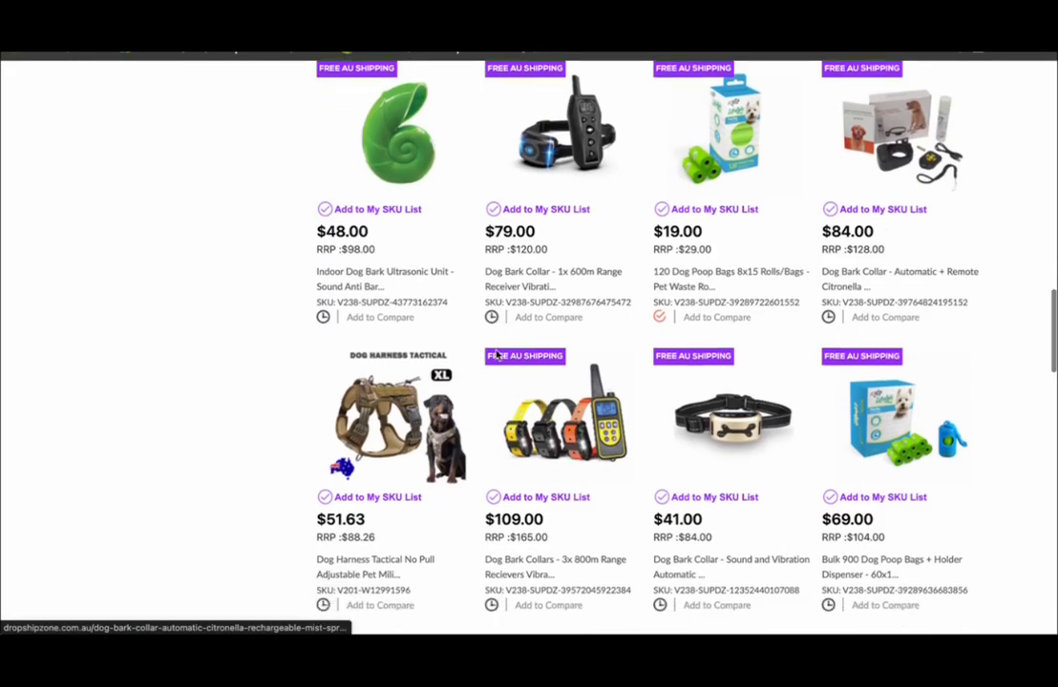
scroll(495, 356, up, 4)
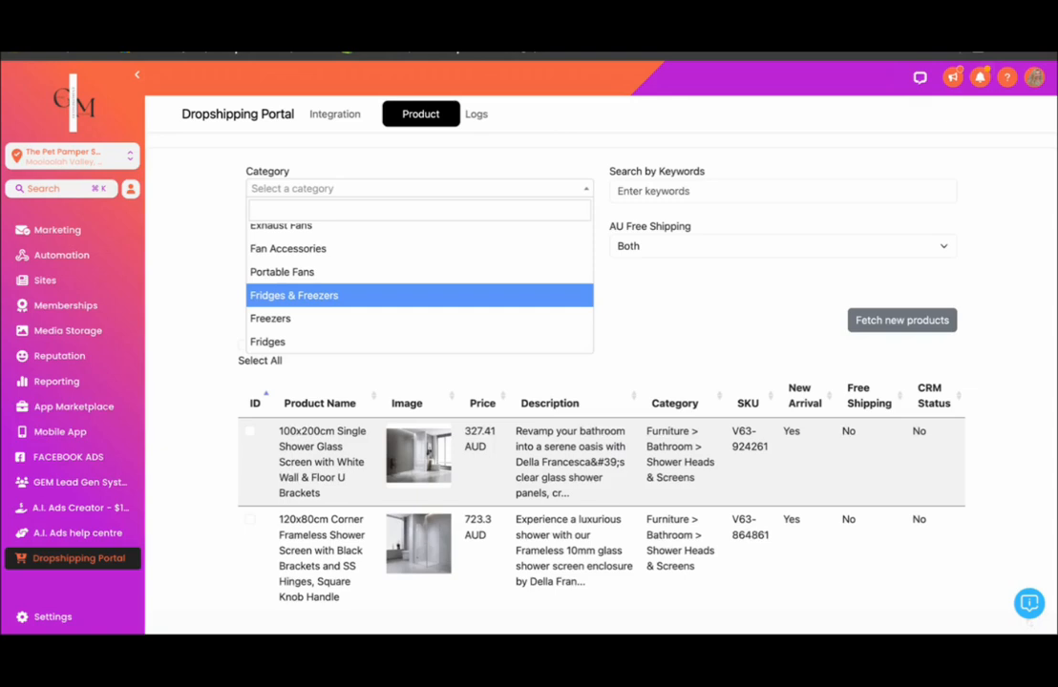
- Return to the GEM Dropshipping Portal's product catalogue and search it by the keyword "Dog"
scroll(477, 361, down, 2)
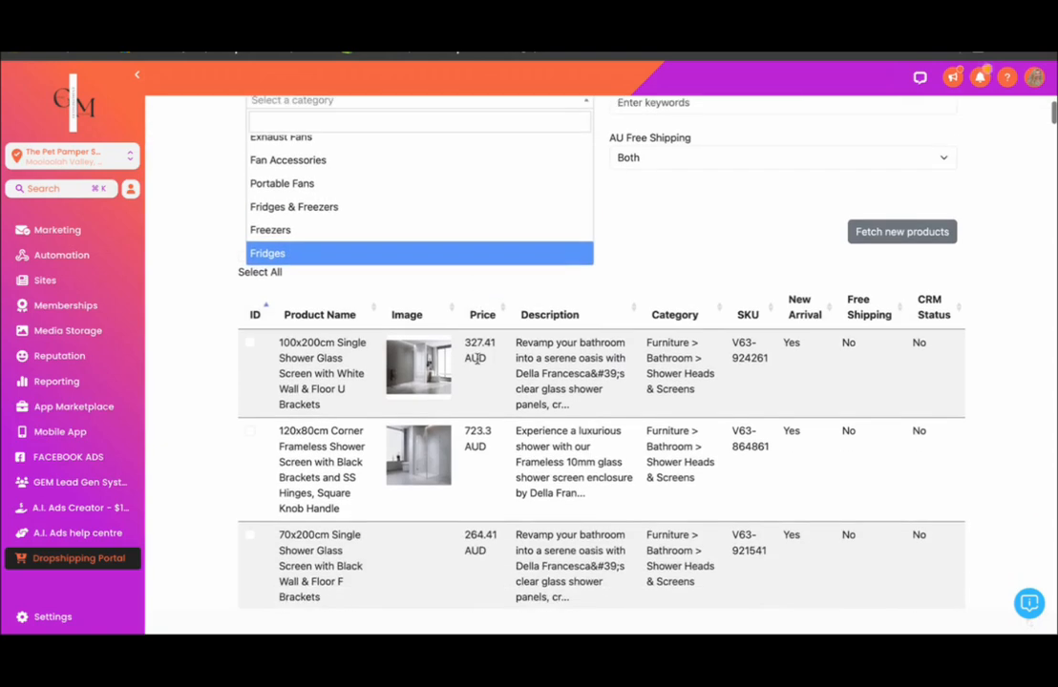
scroll(478, 357, up, 2)
click(634, 190)
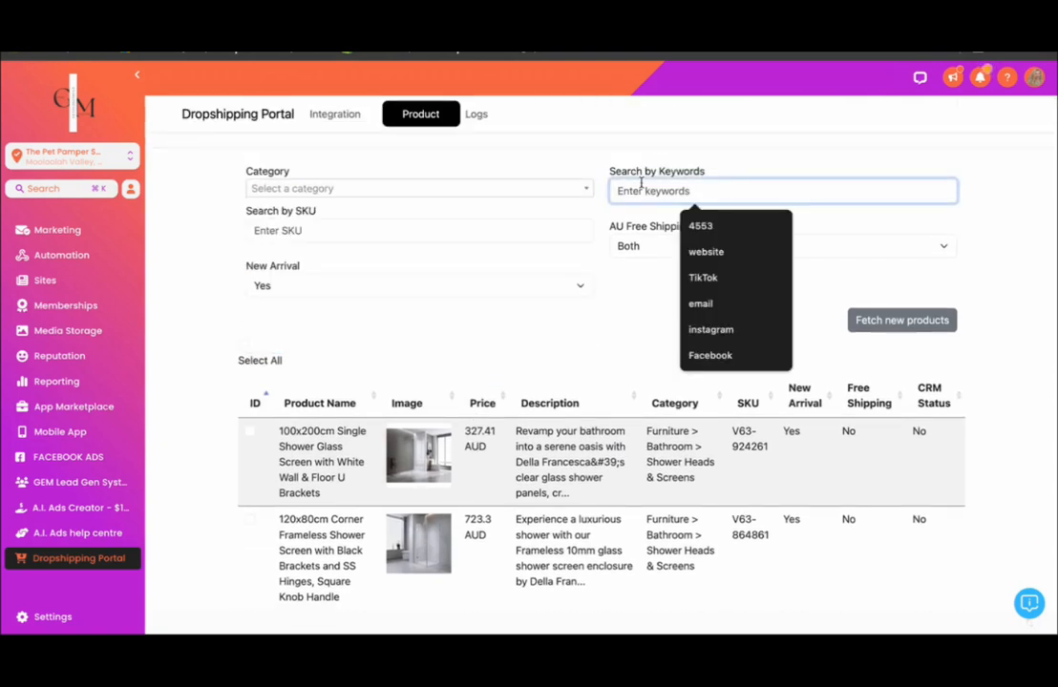
text(Dog)
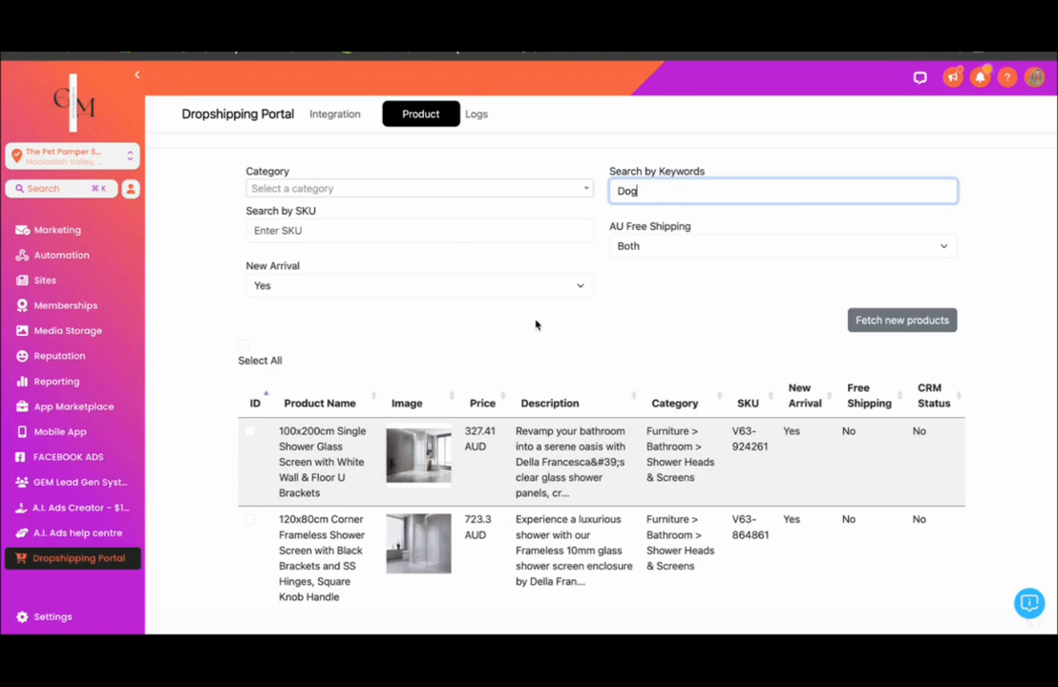
click(626, 339)
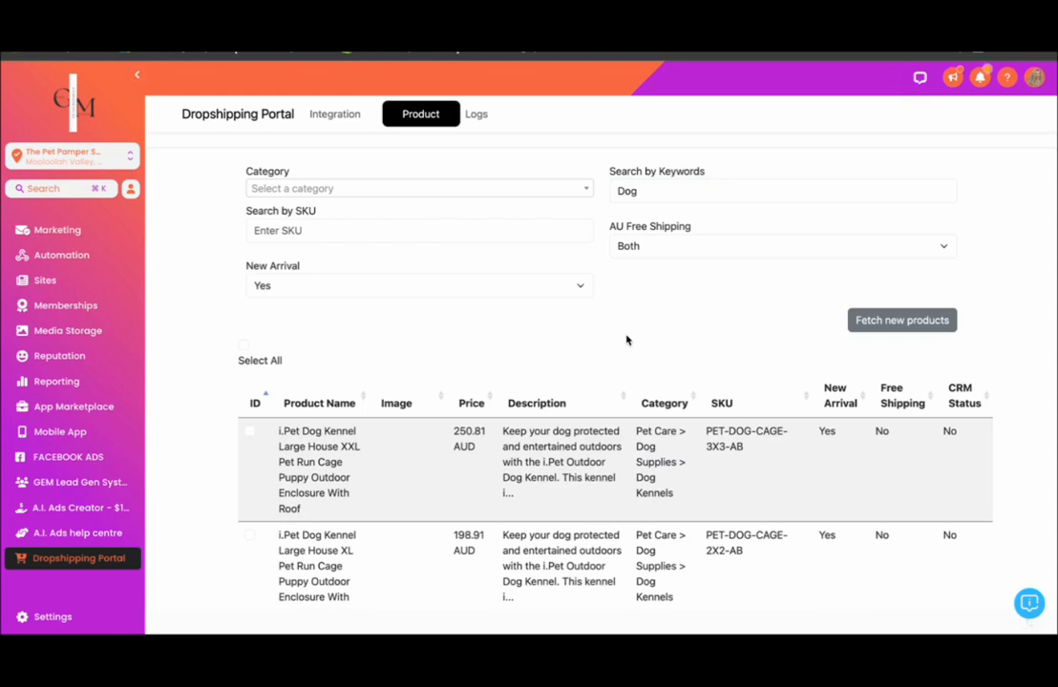
- Review the dog products found in the portal, including their images, prices, categories and CRM status
drag(638, 191, 623, 190)
scroll(614, 364, down, 3)
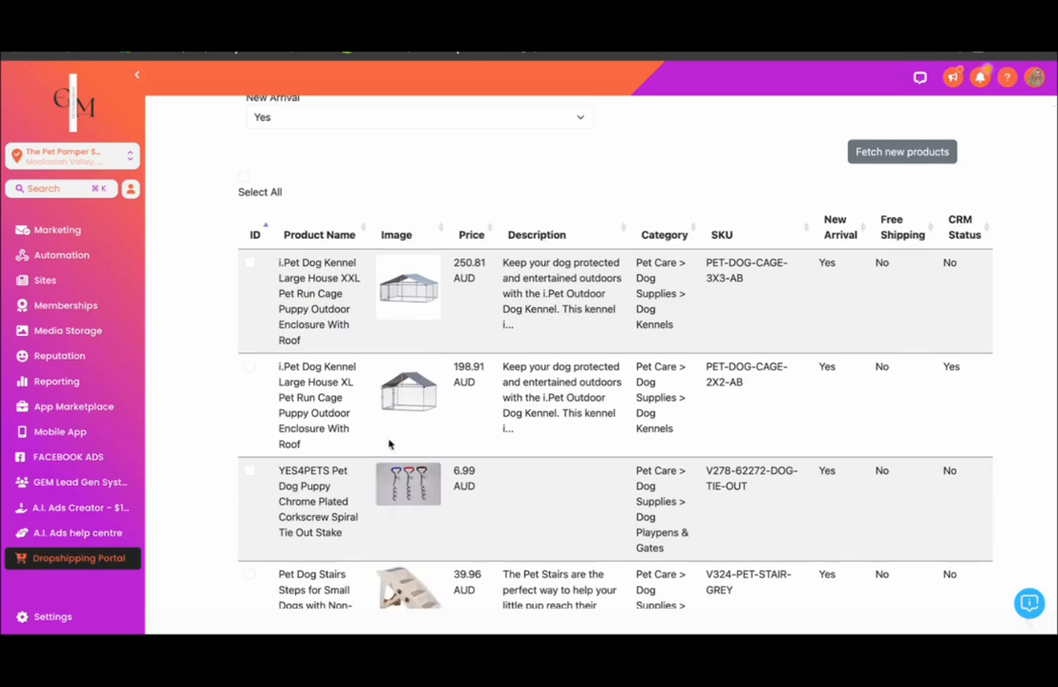
scroll(381, 361, down, 4)
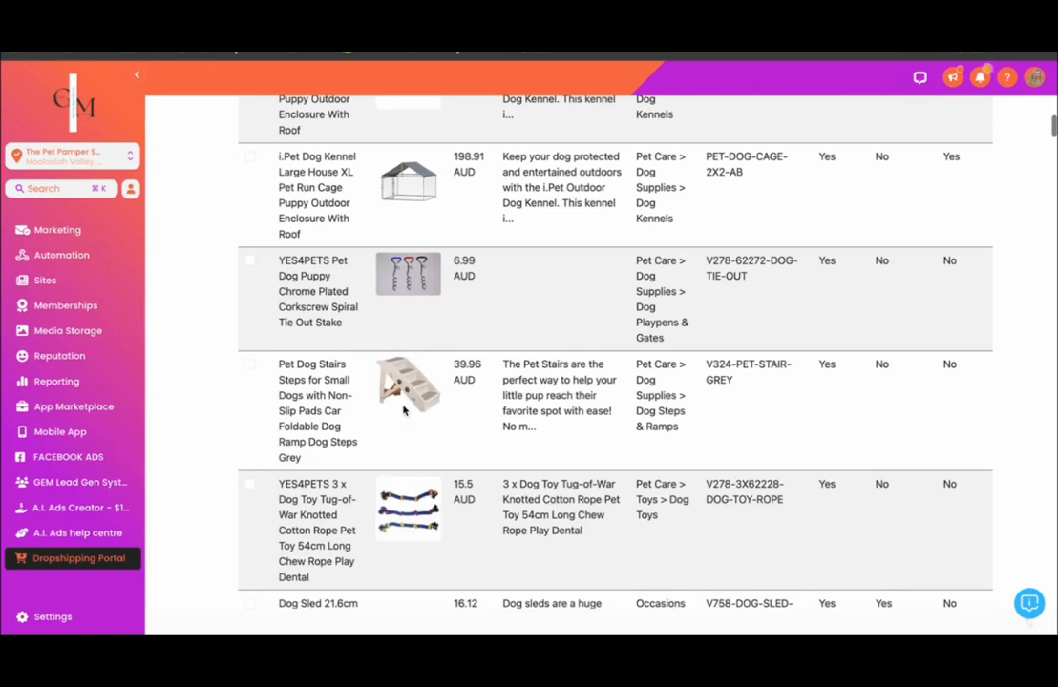
- Look through the dog product listings around the Dog Sled 21.6cm for items that do not suit the pet store
scroll(372, 363, down, 5)
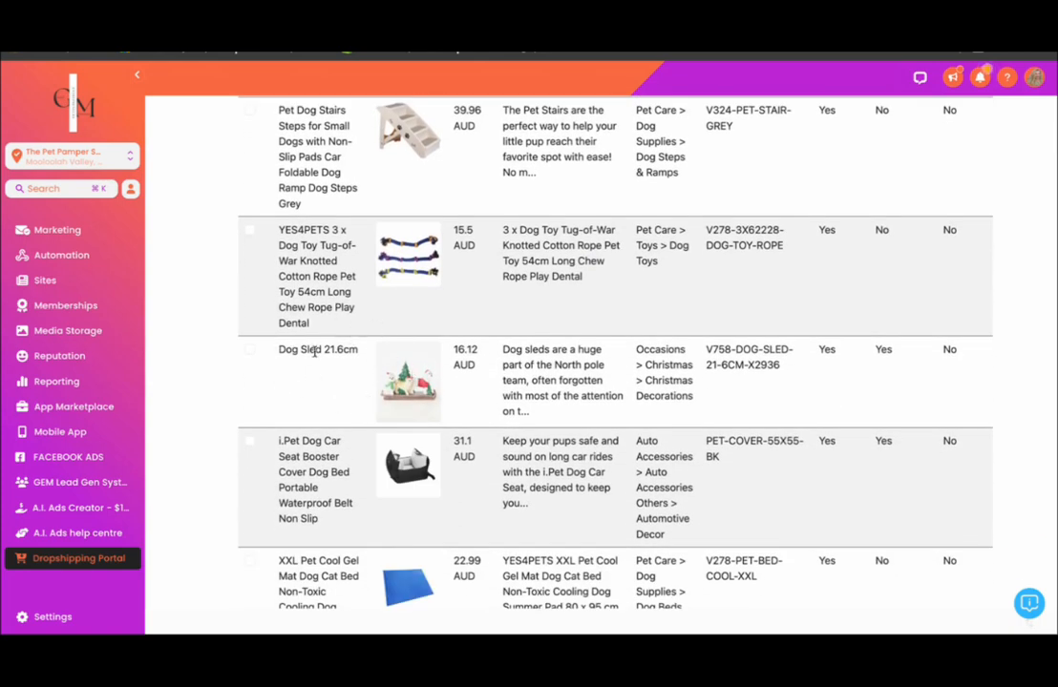
scroll(485, 371, up, 9)
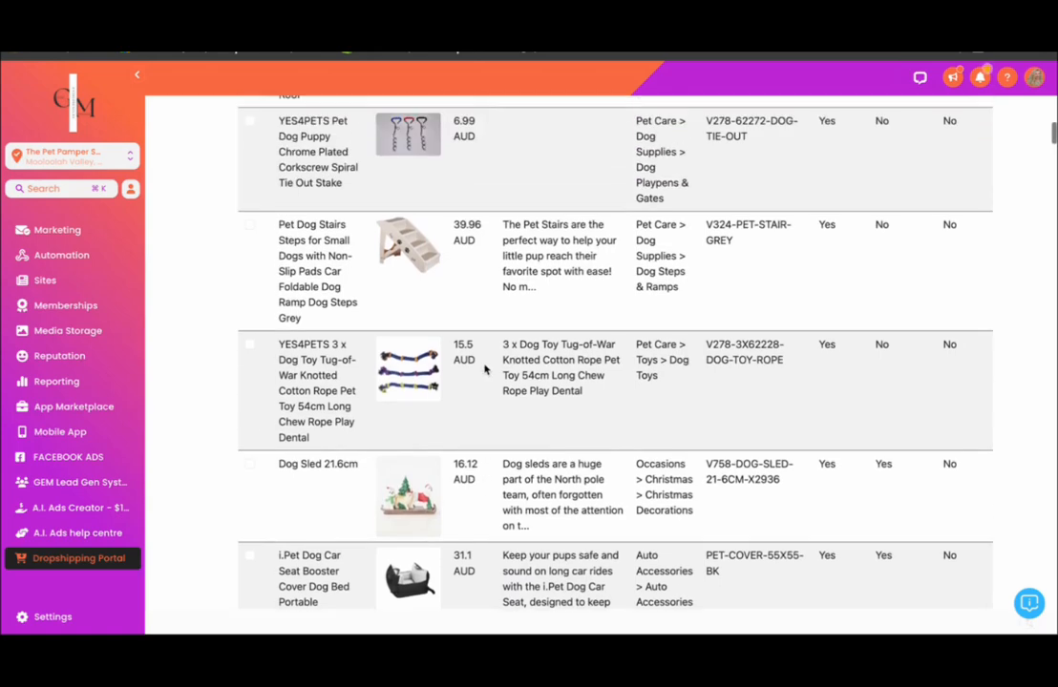
scroll(775, 208, down, 10)
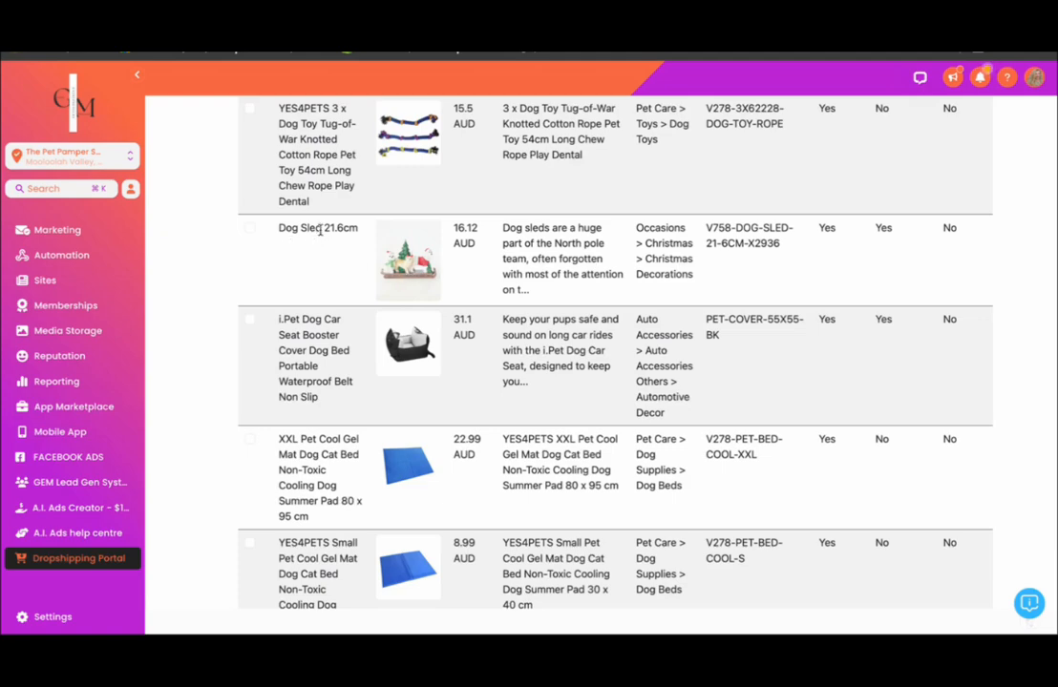
scroll(320, 229, up, 10)
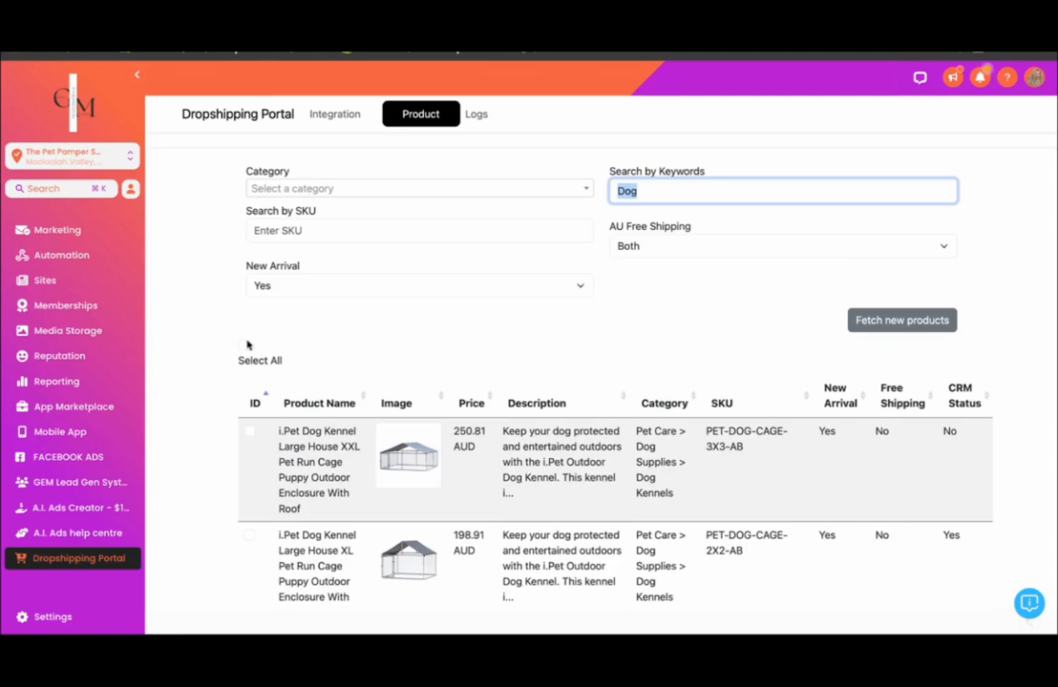
- Select all the listed dog products except the Dog Sled 21.6cm
click(242, 347)
scroll(341, 385, down, 5)
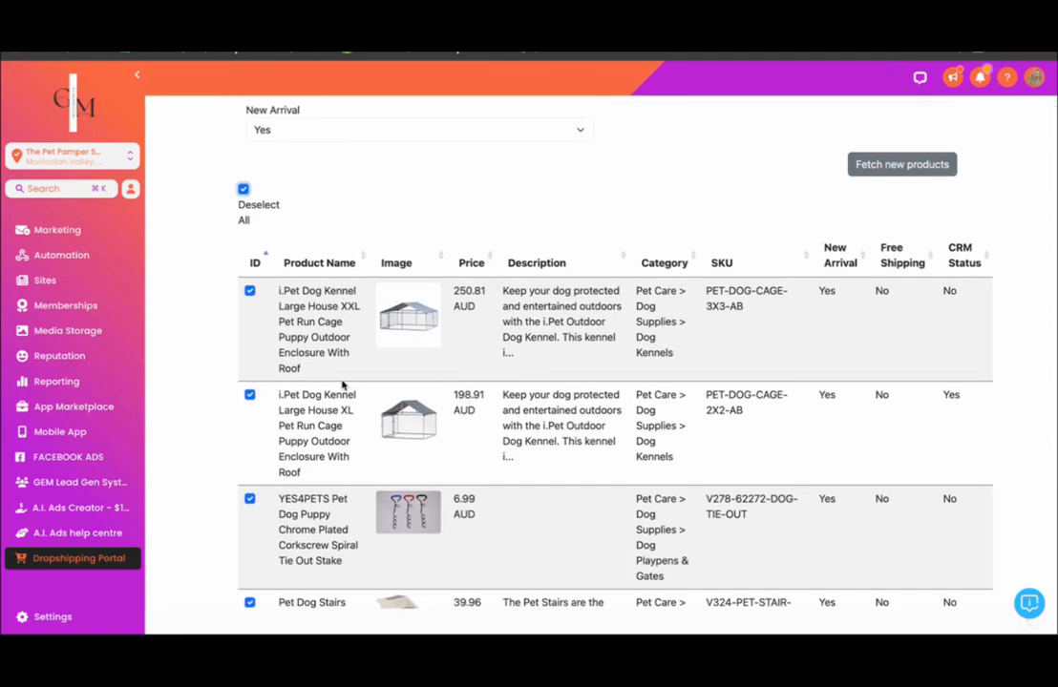
scroll(342, 385, down, 12)
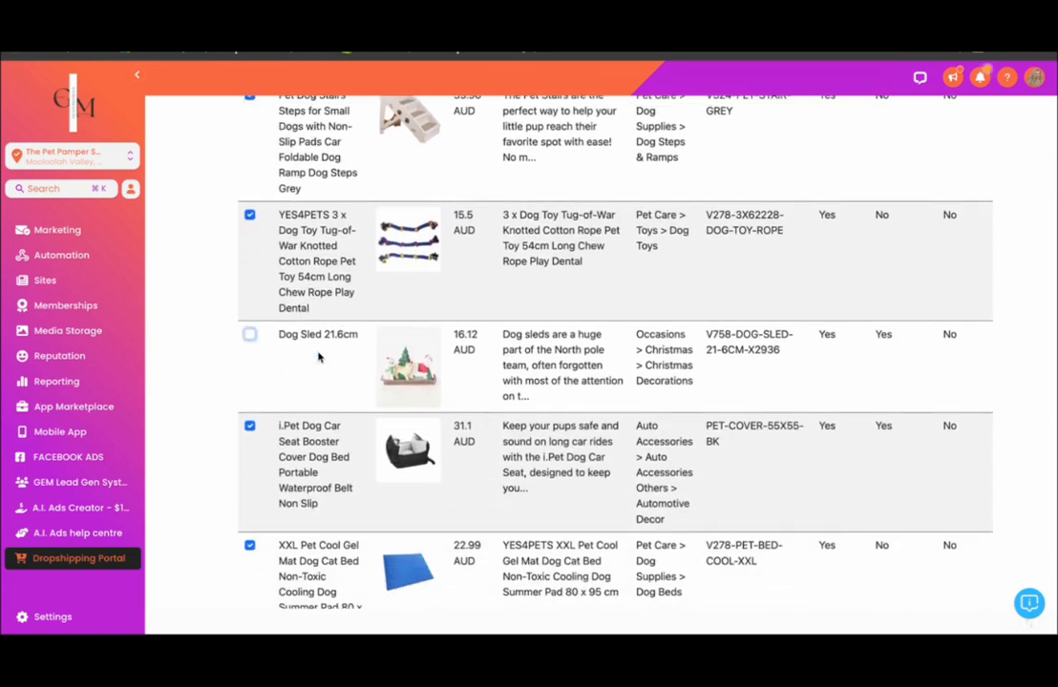
scroll(320, 357, down, 6)
scroll(319, 354, up, 12)
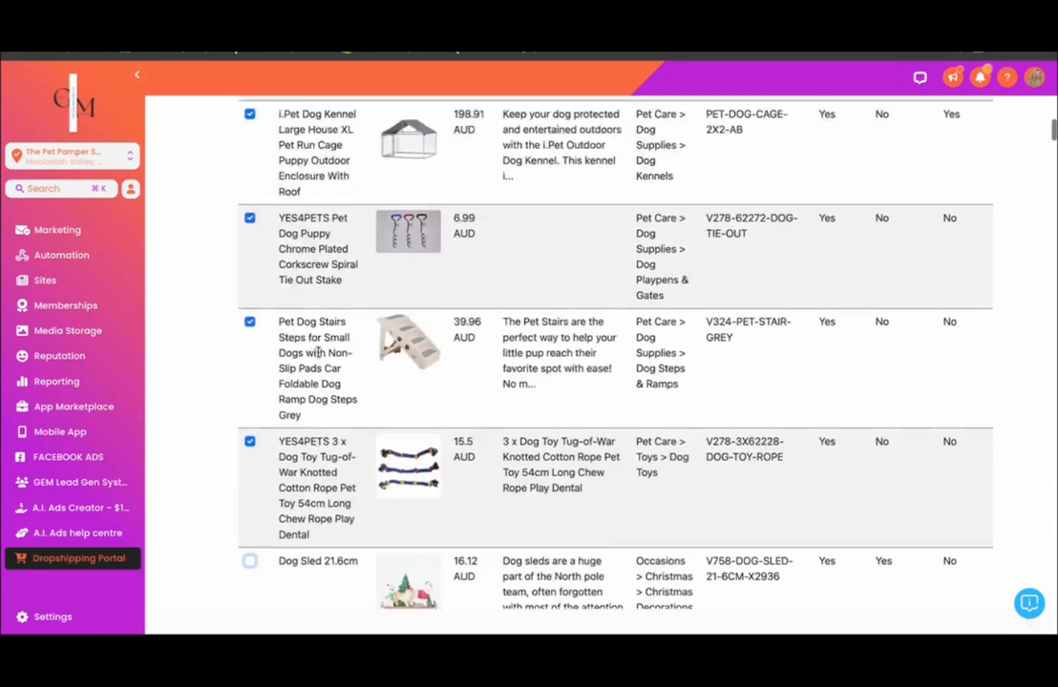
- Clear the full product selection and select only the i.Pet Dog Kennel Large House XXL
scroll(318, 353, up, 5)
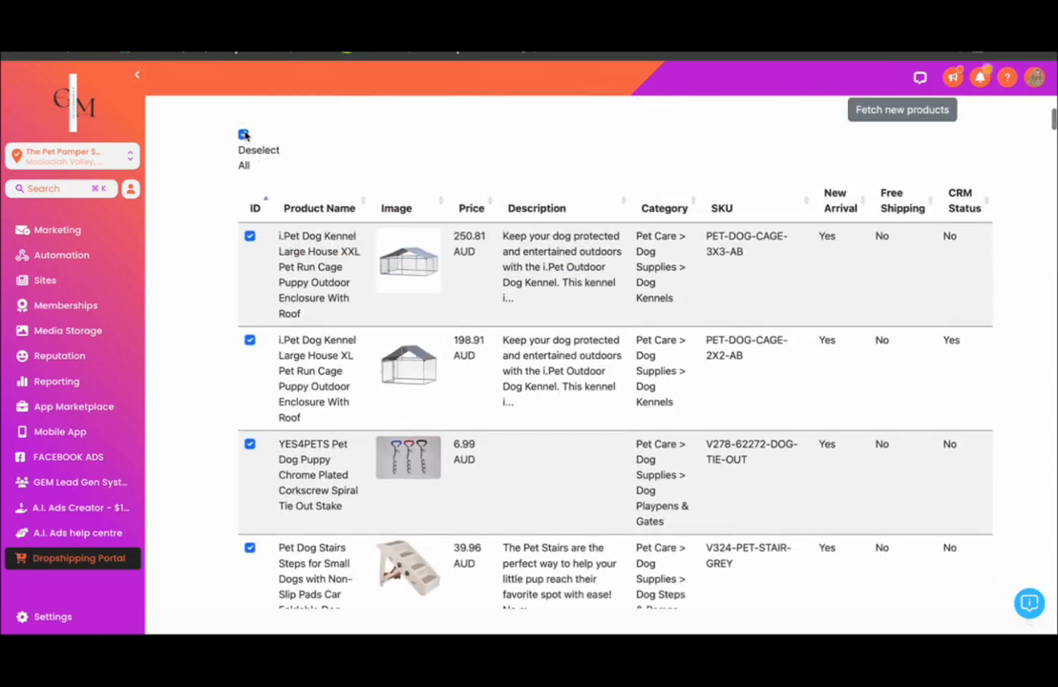
click(244, 135)
click(250, 221)
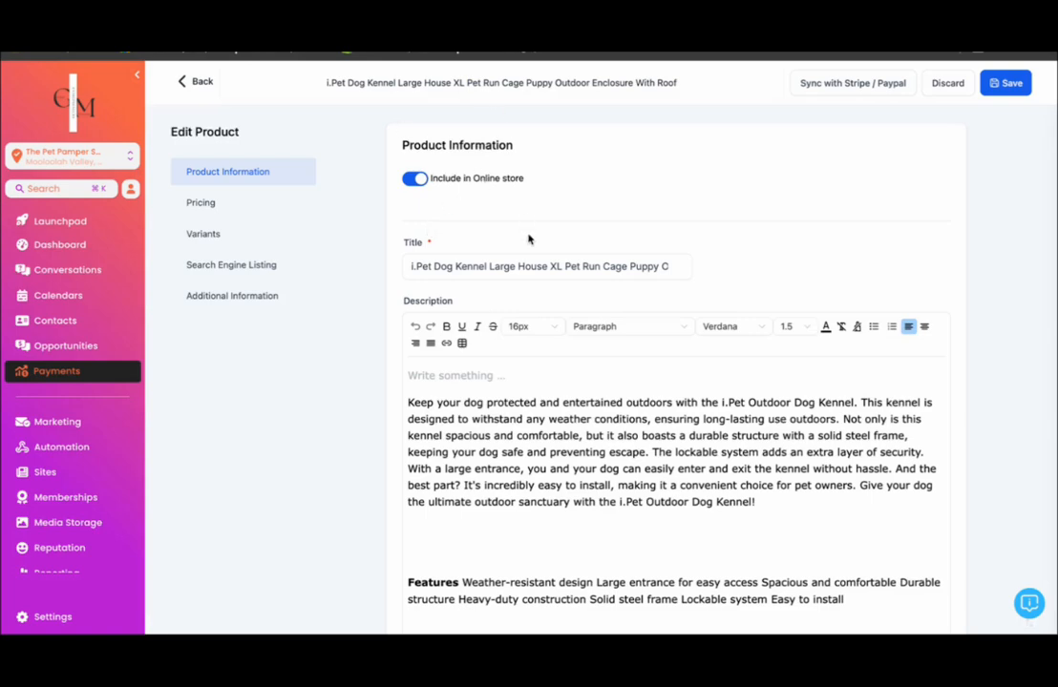
- Review the imported i.Pet Dog Kennel Large House XL product's title, description, media and price in the product editor
scroll(493, 264, down, 3)
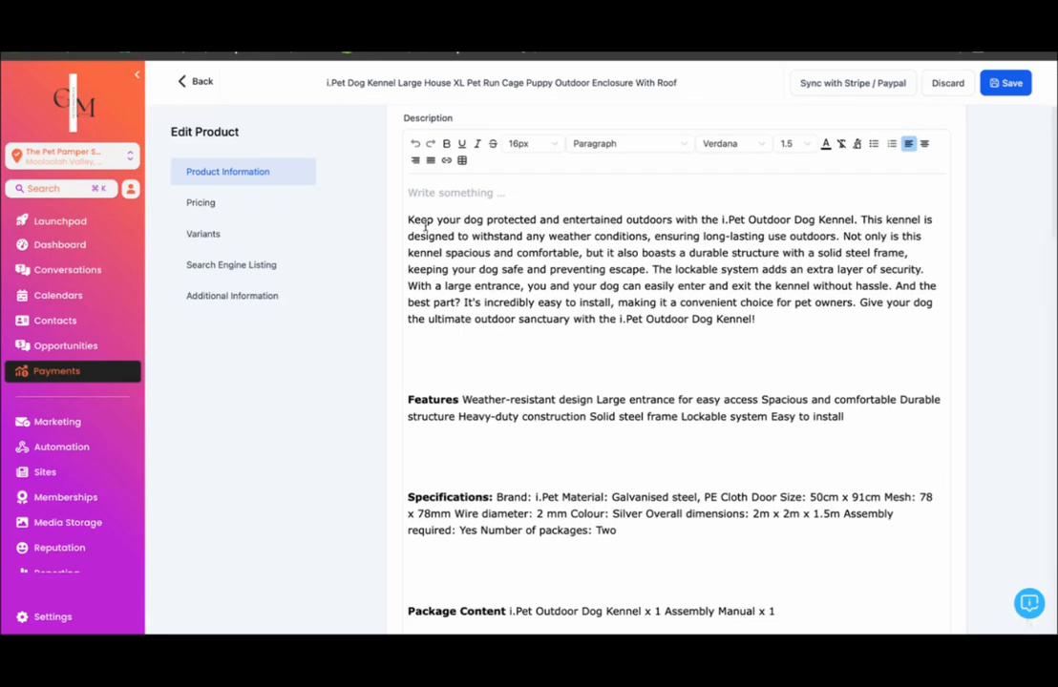
scroll(468, 327, down, 9)
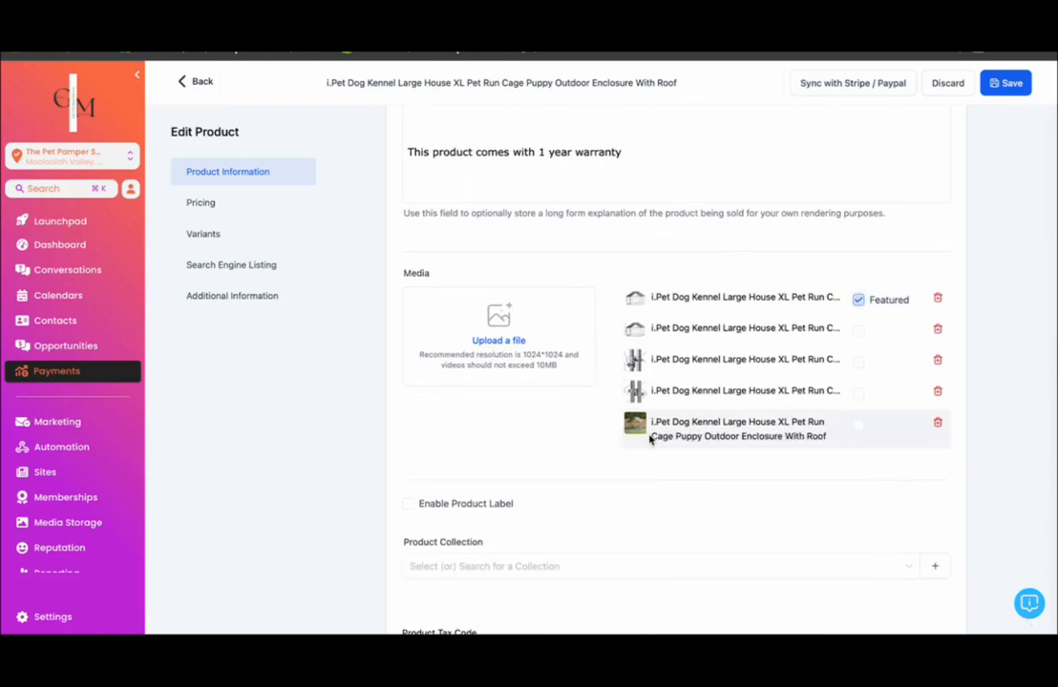
scroll(650, 440, down, 5)
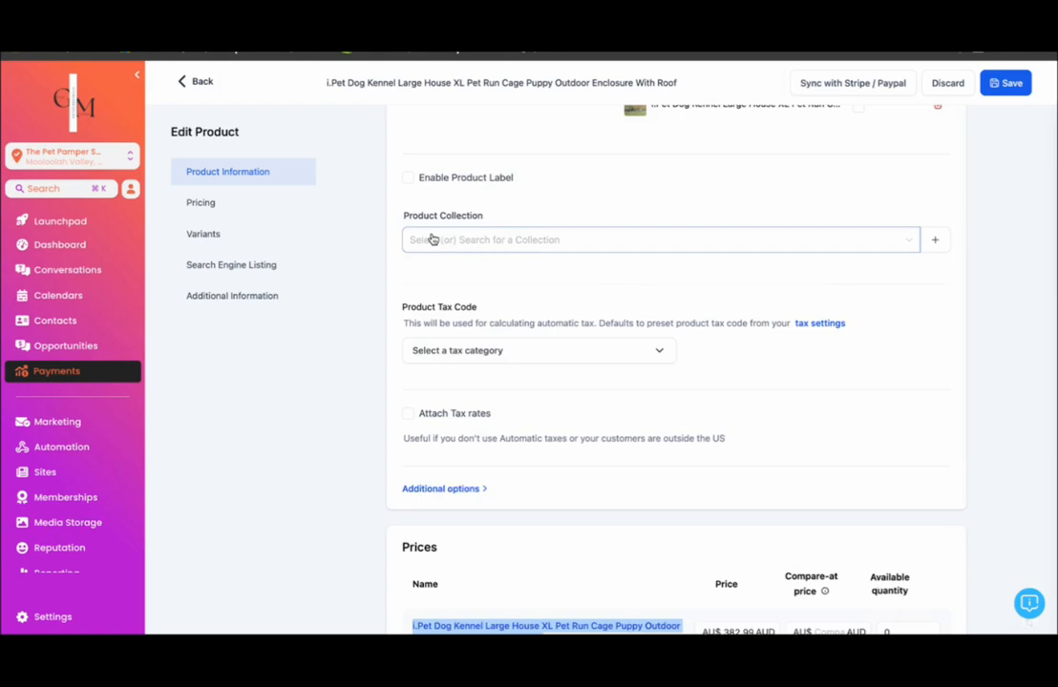
- Assign the XL dog kennel to the Crates & Fencing product collection
click(831, 240)
scroll(467, 374, down, 1)
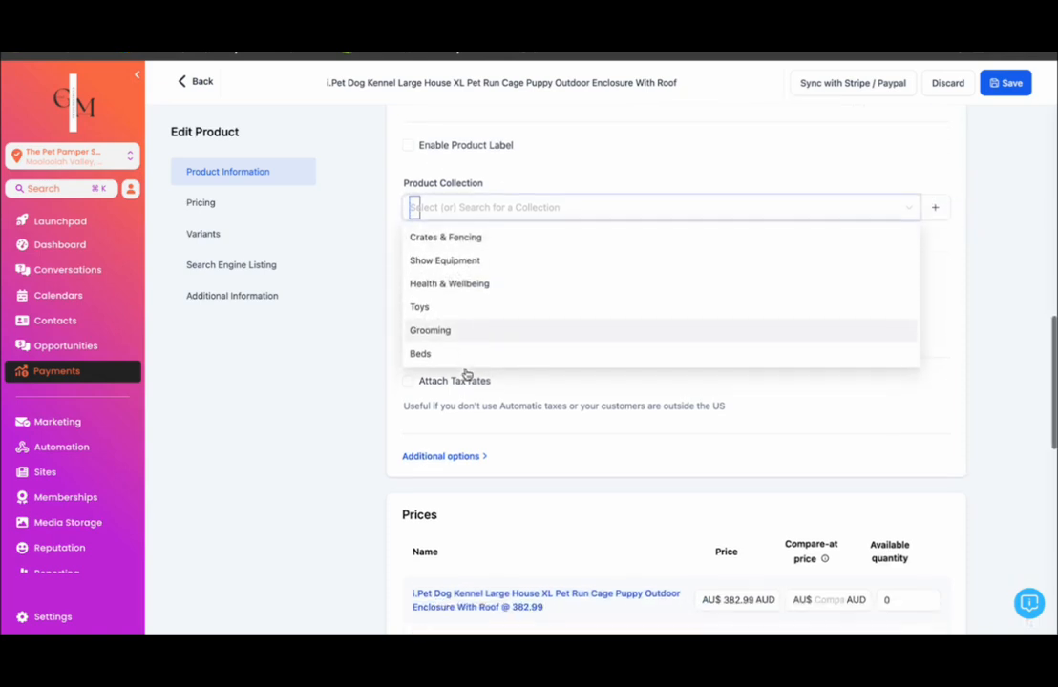
scroll(467, 374, up, 1)
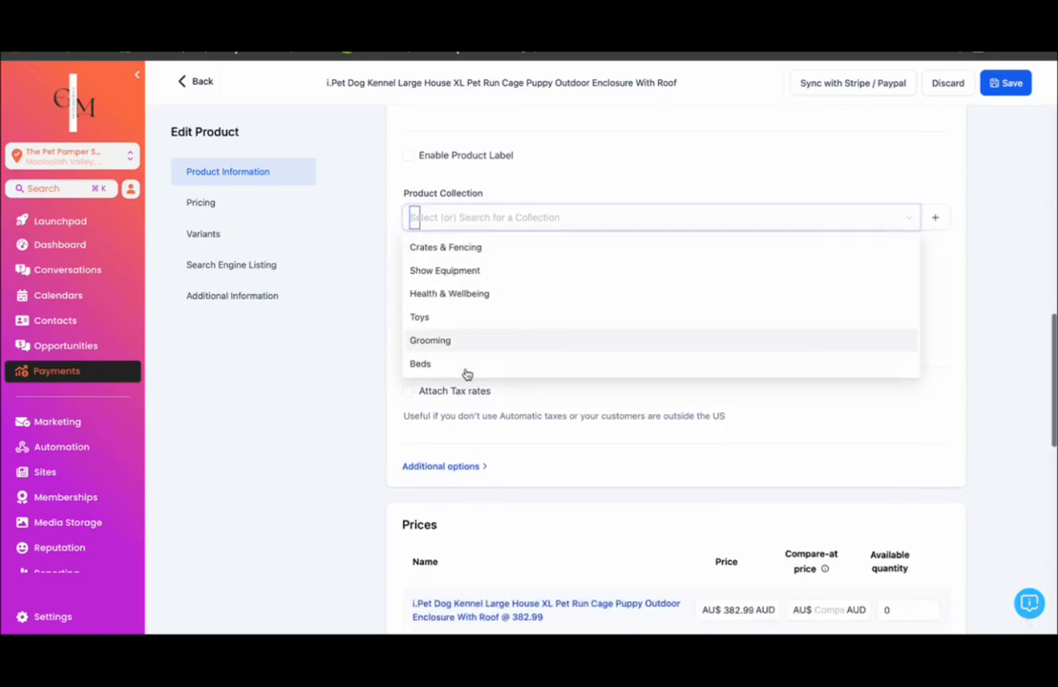
click(445, 252)
click(572, 179)
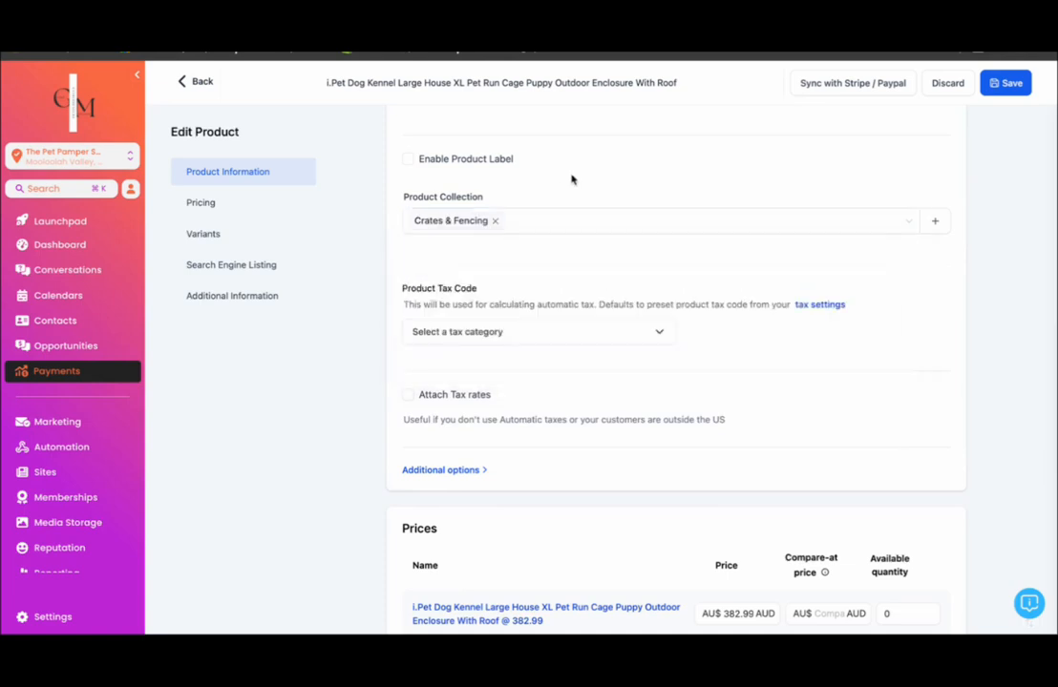
- Check the kennel's prices, variants and search engine listing fields, and return to the Products list without saving
scroll(574, 358, down, 3)
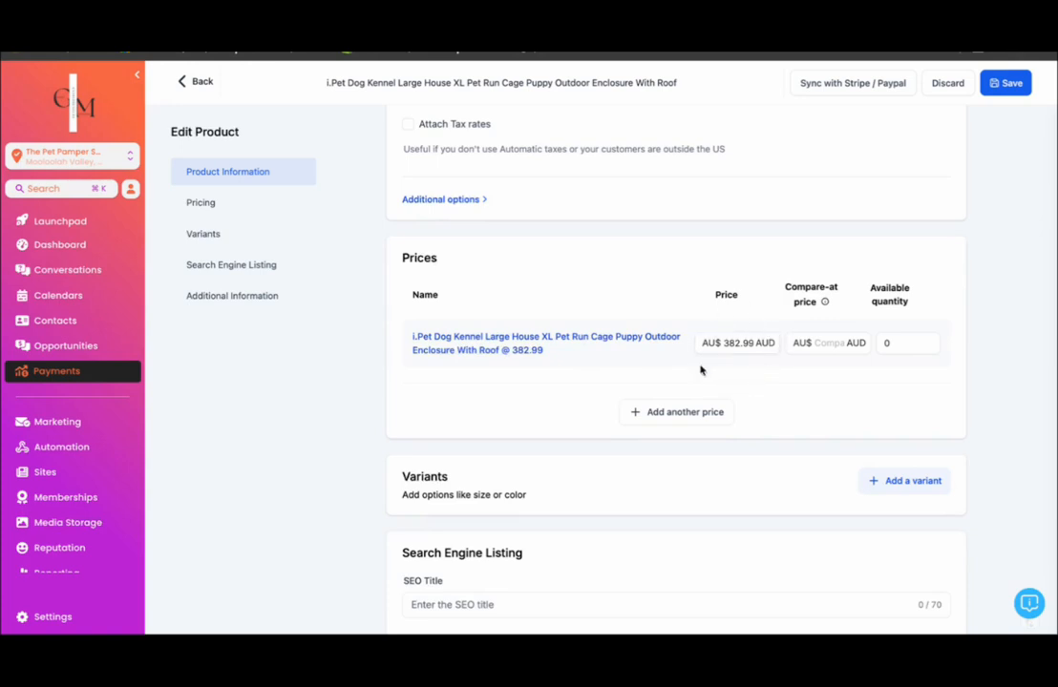
scroll(748, 420, down, 4)
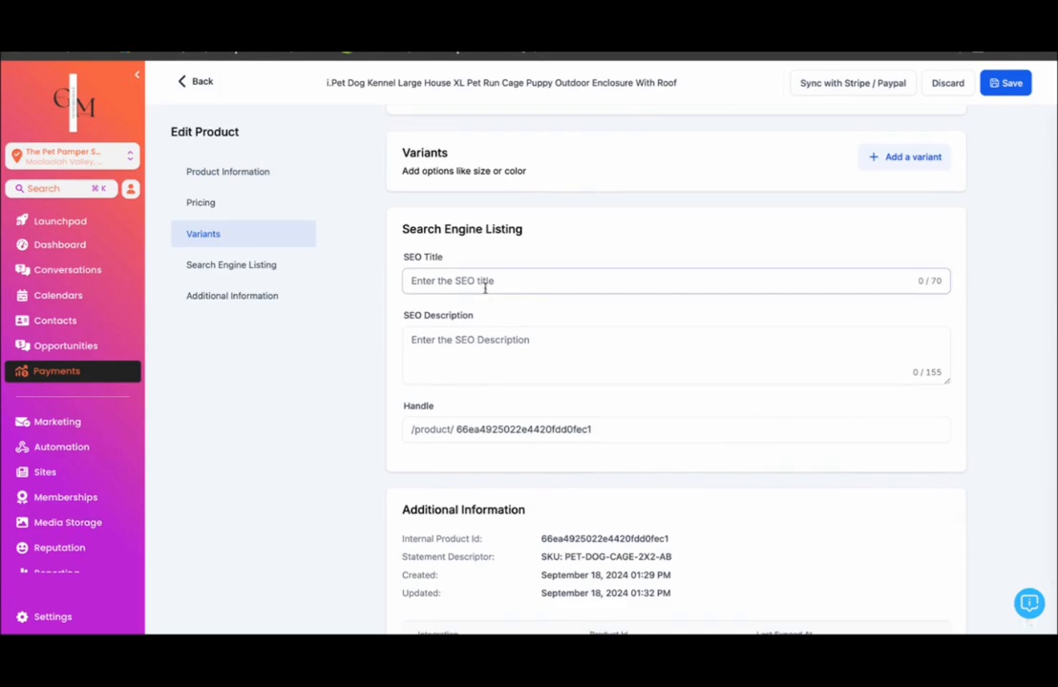
scroll(477, 284, up, 10)
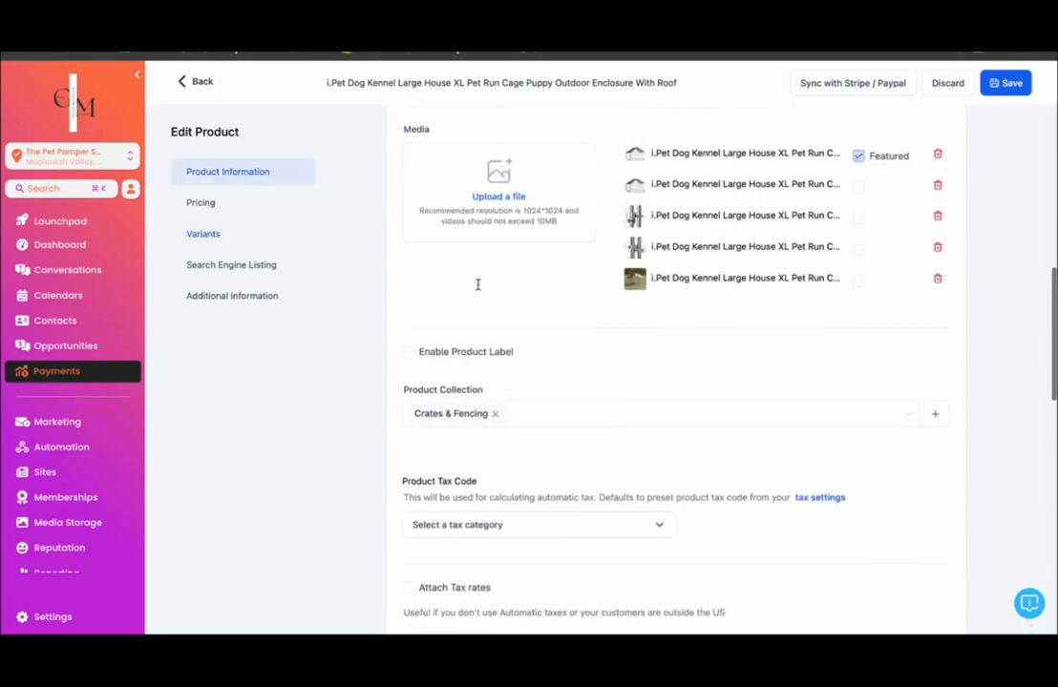
scroll(478, 288, left, 5)
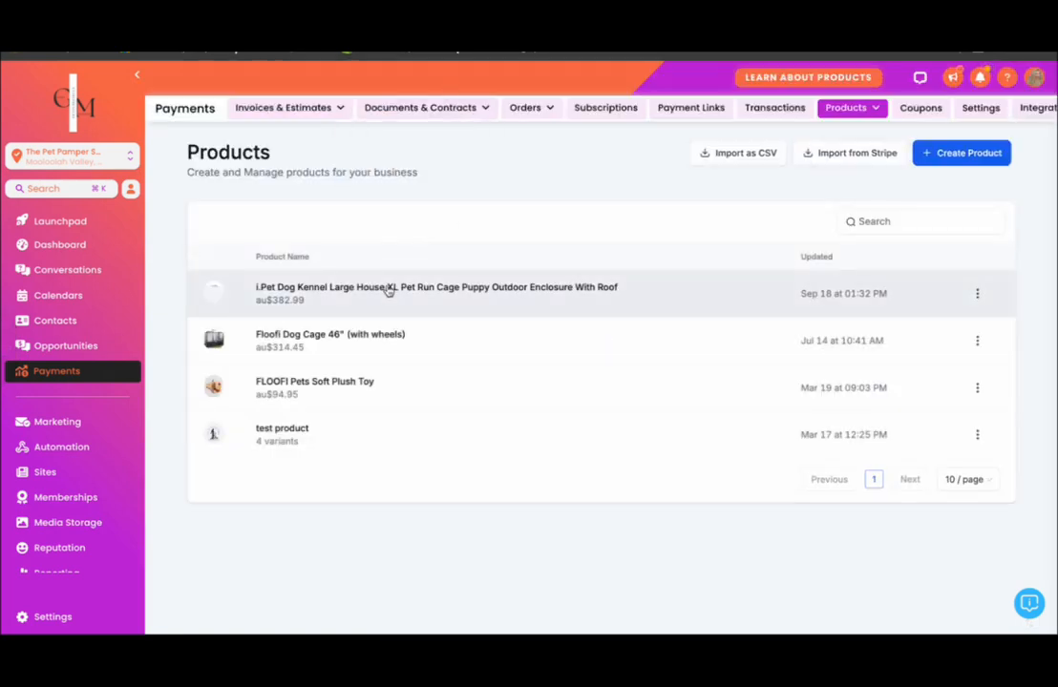
- Reopen the i.Pet Dog Kennel Large House XL product and review its price, quantity and product collection settings
click(389, 289)
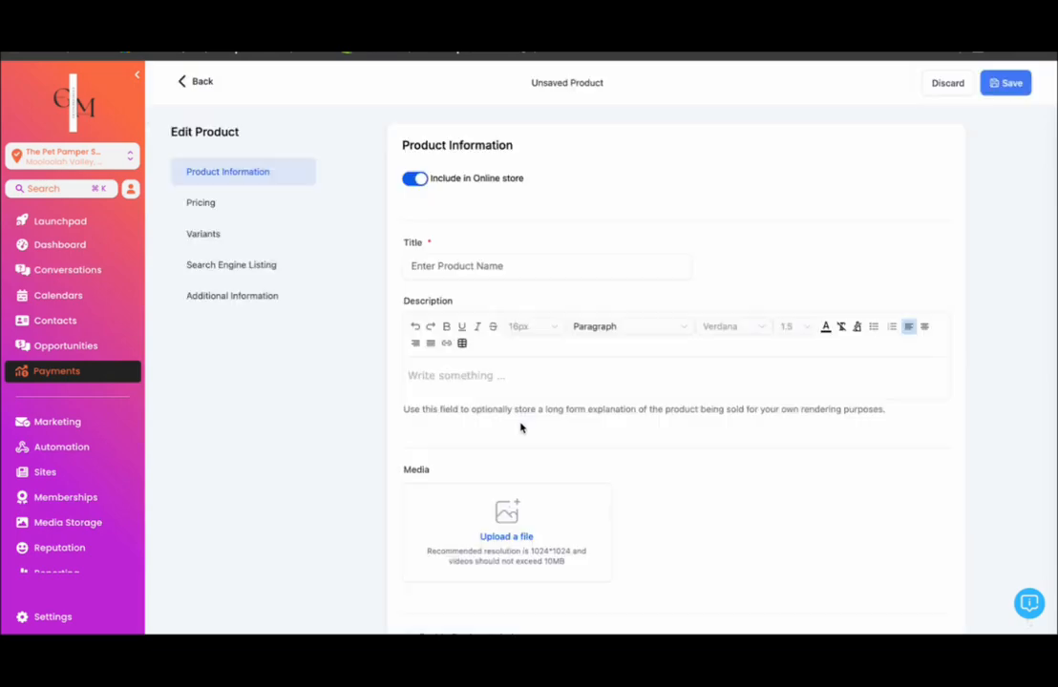
scroll(520, 428, down, 8)
scroll(520, 428, down, 15)
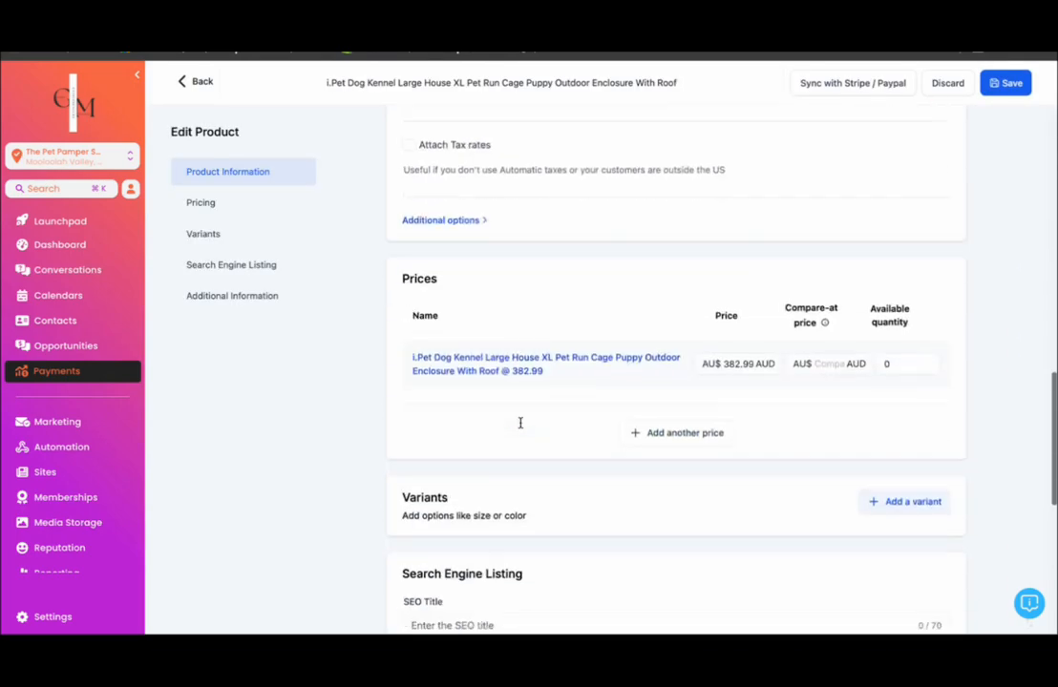
click(526, 320)
scroll(528, 321, down, 2)
scroll(528, 321, up, 15)
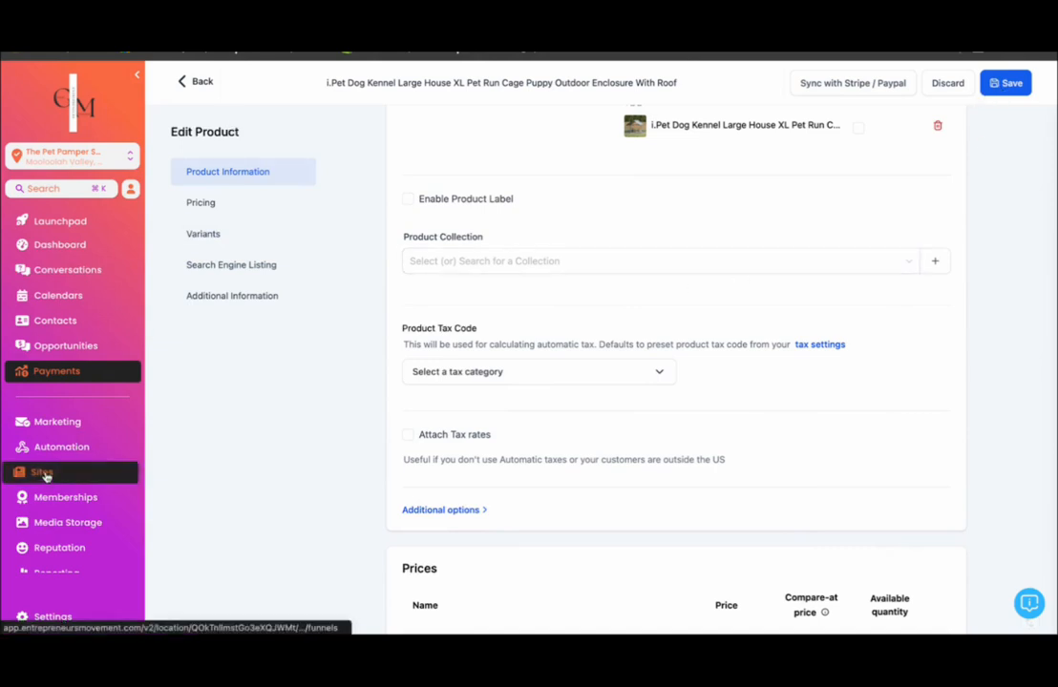
- Open The Pet Pamper Shop website under Sites and look over its pages
click(44, 475)
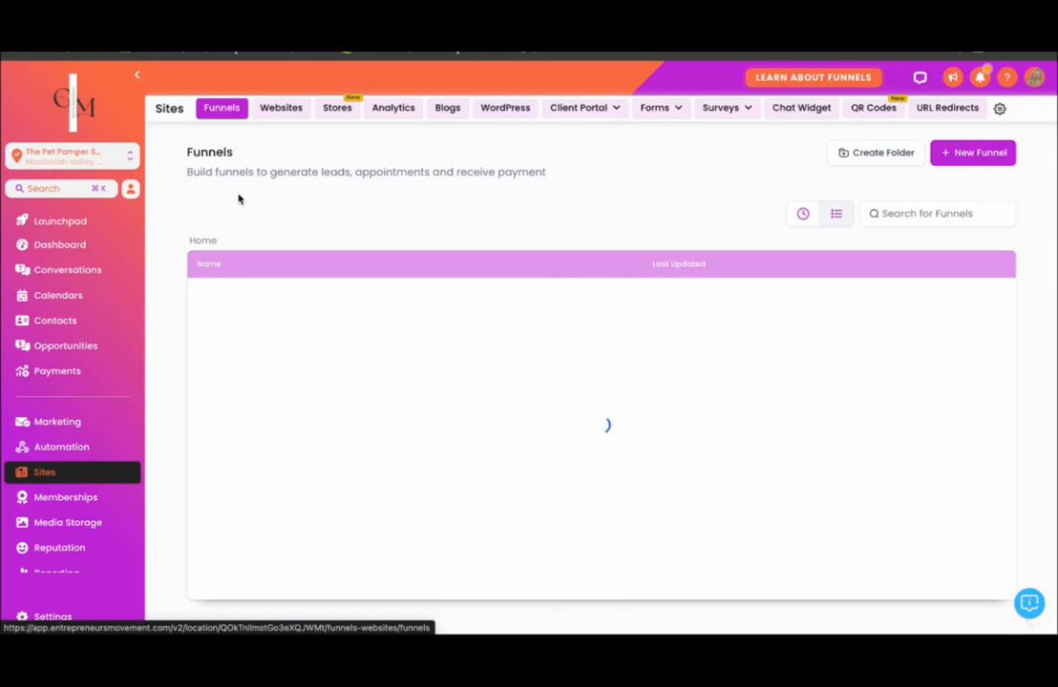
click(280, 106)
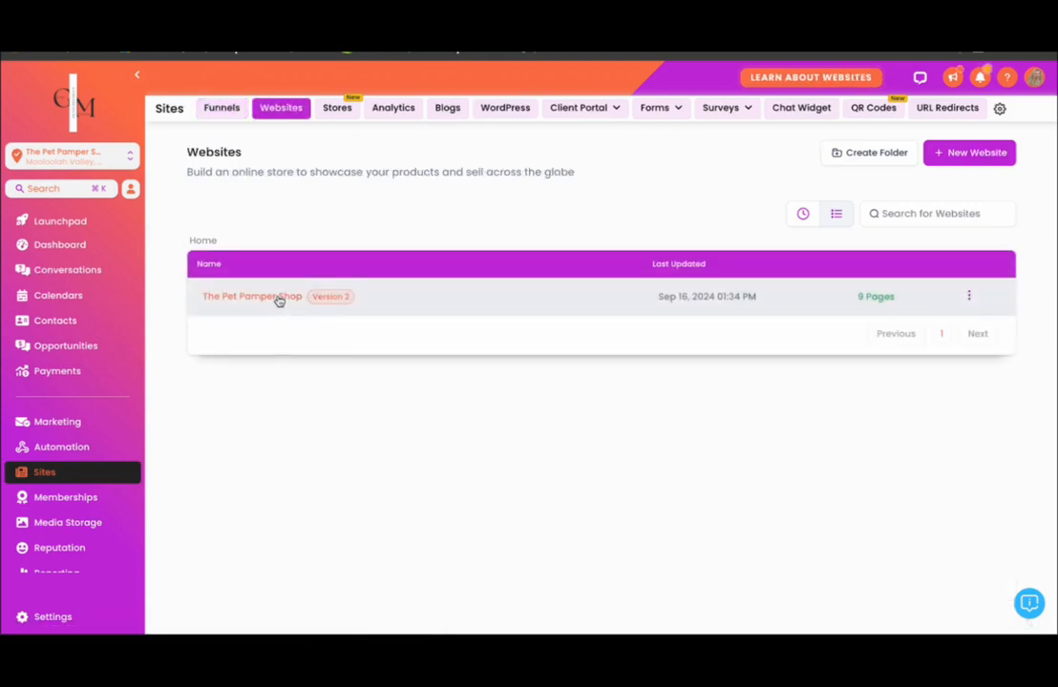
click(277, 298)
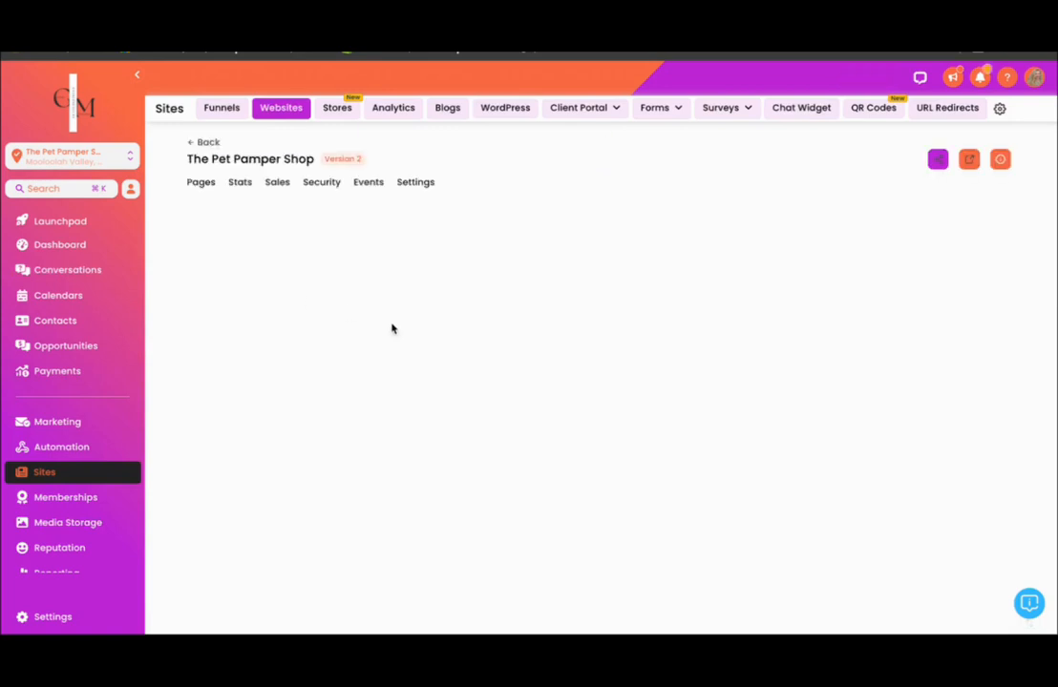
scroll(449, 373, down, 3)
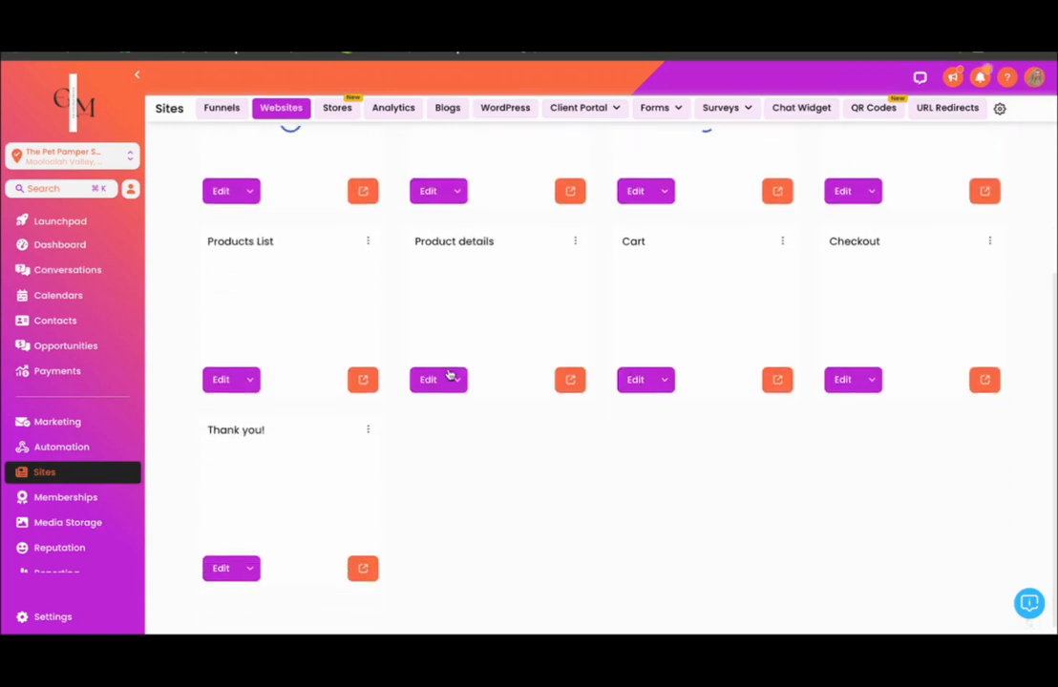
scroll(448, 374, up, 1)
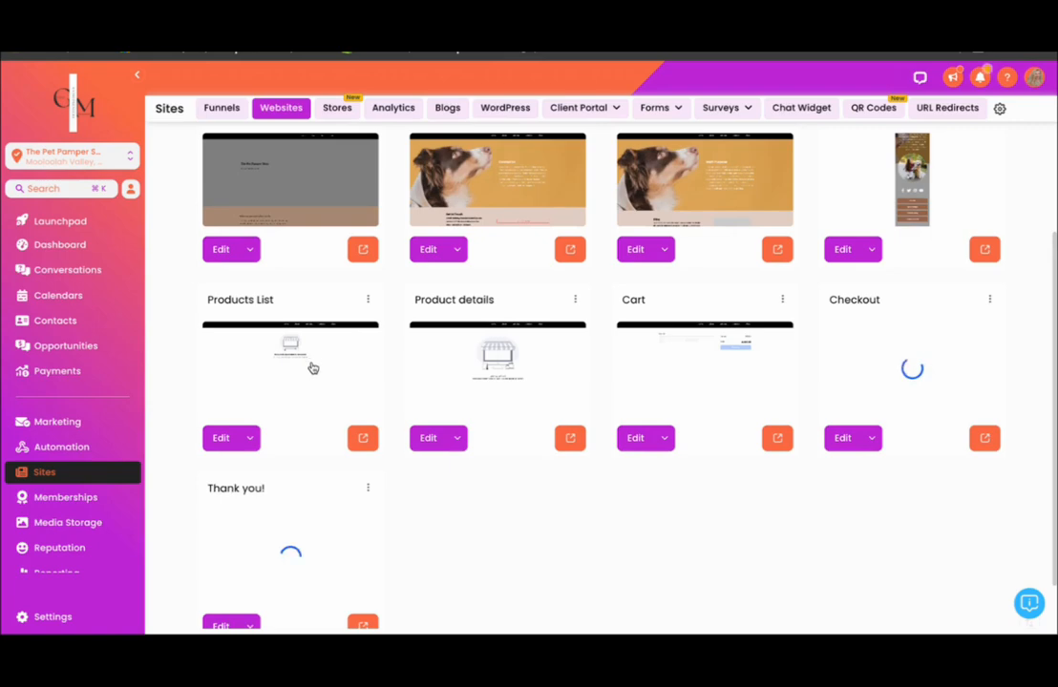
- Open the live Products List page and look through the store's products for the XL dog kennel
click(363, 438)
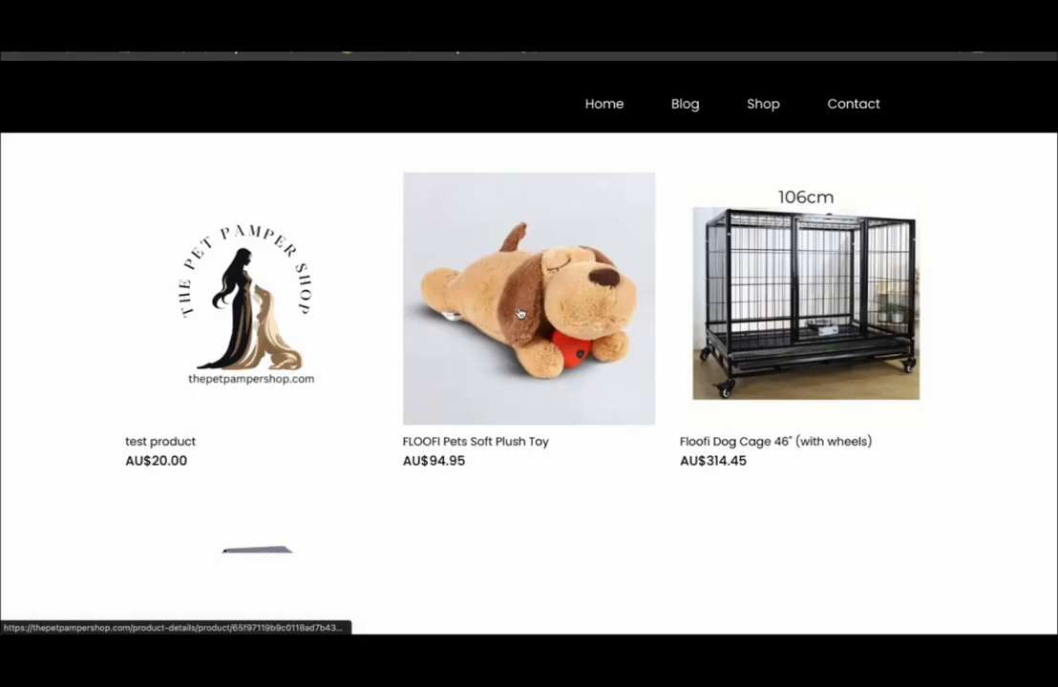
scroll(520, 313, down, 2)
scroll(520, 313, down, 1)
scroll(370, 444, up, 3)
scroll(370, 444, down, 3)
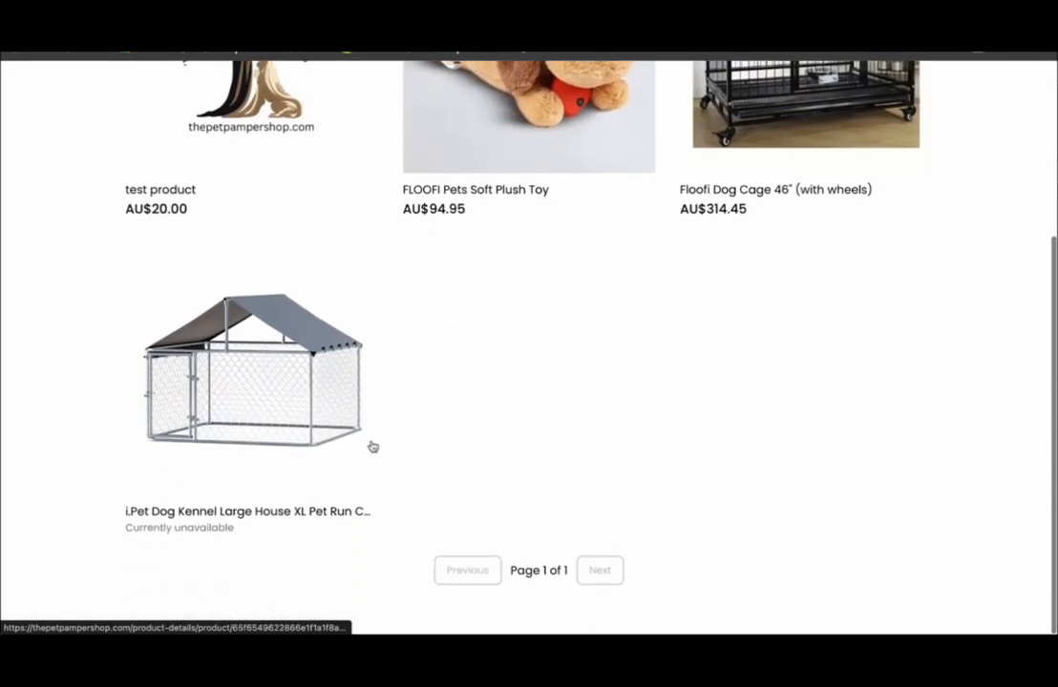
- Open the kennel from the store and check its stock status, price and delivery rates on Dropshipzone
click(248, 406)
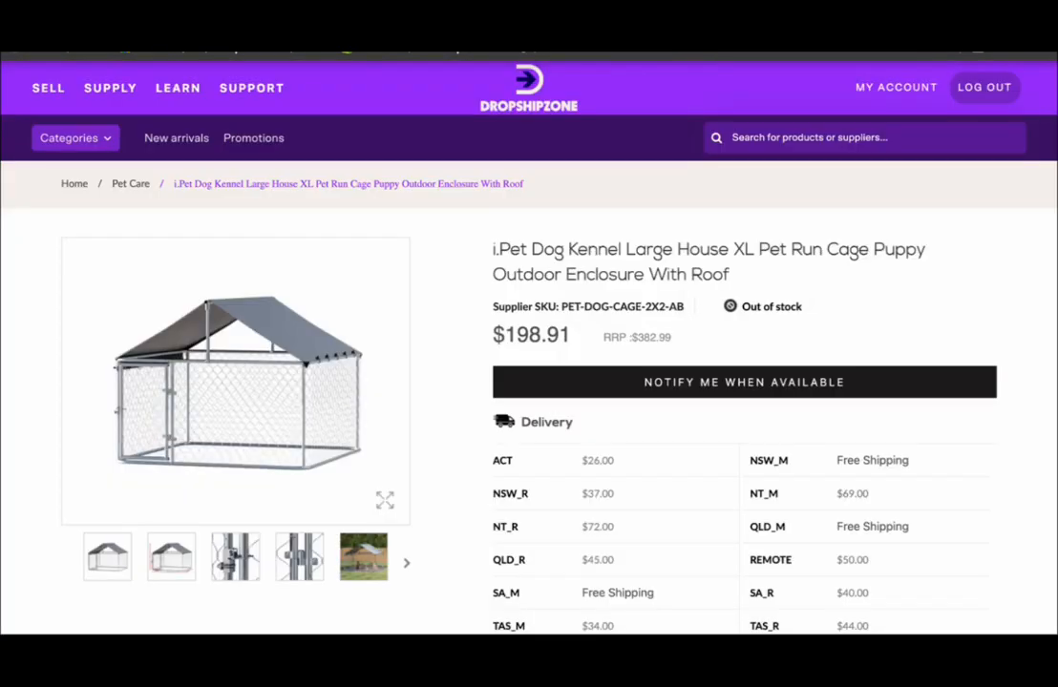
scroll(777, 323, down, 2)
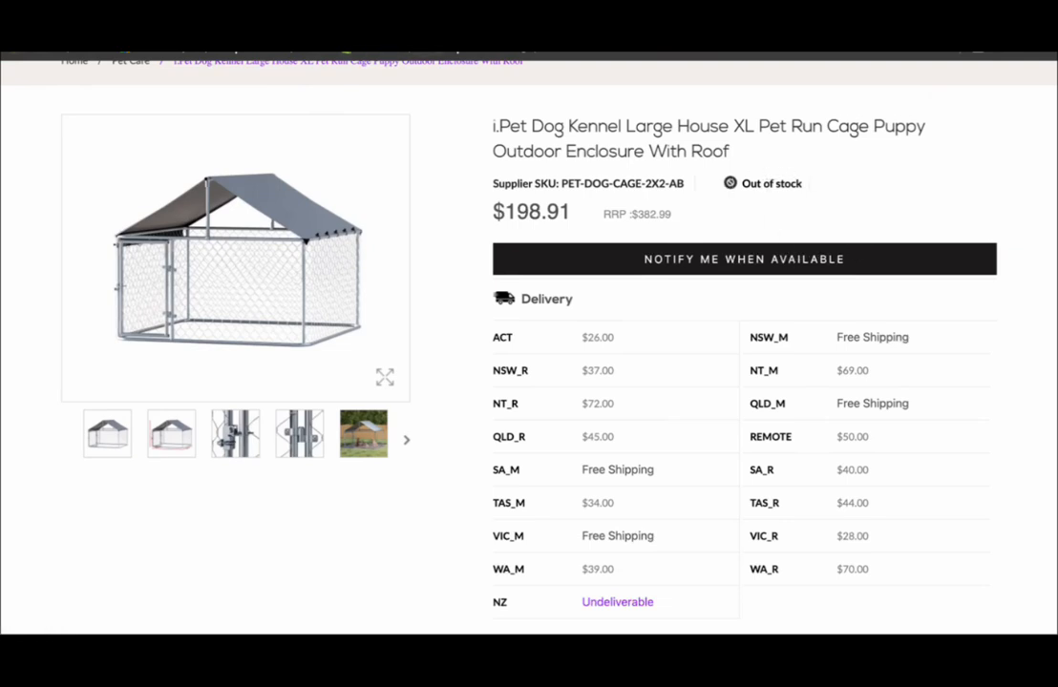
- Return to the Dropshipping Portal's product list, deselect the XXL kennel and select only the i.Pet Dog Car Seat Booster Cover
click(261, 29)
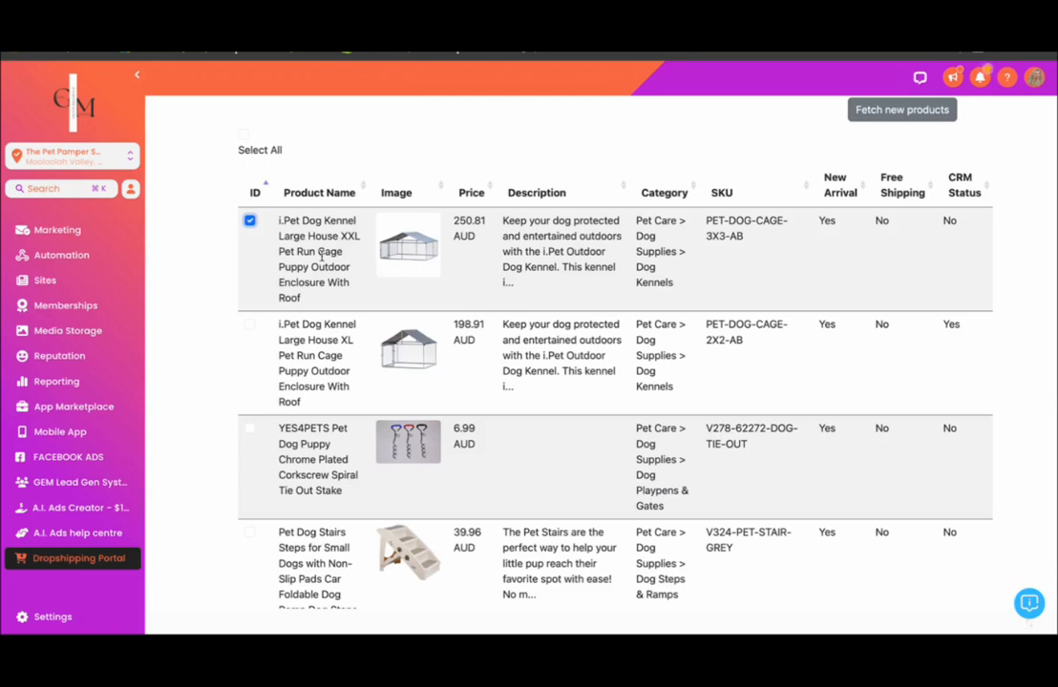
scroll(323, 250, down, 2)
click(250, 135)
scroll(322, 335, down, 10)
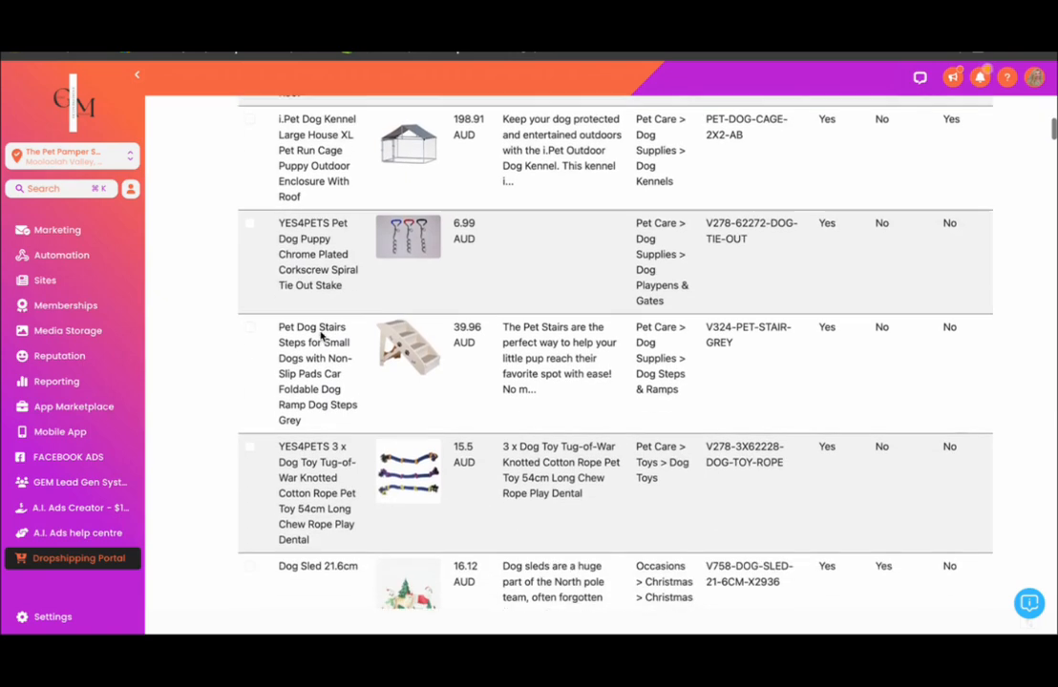
scroll(321, 335, down, 1)
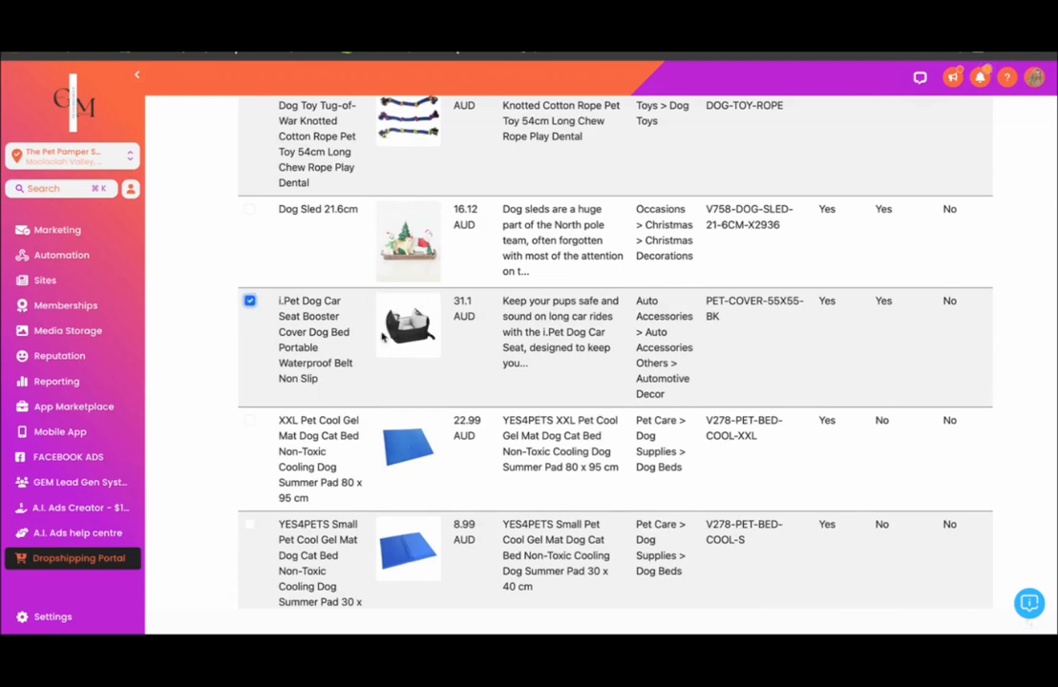
scroll(402, 366, up, 10)
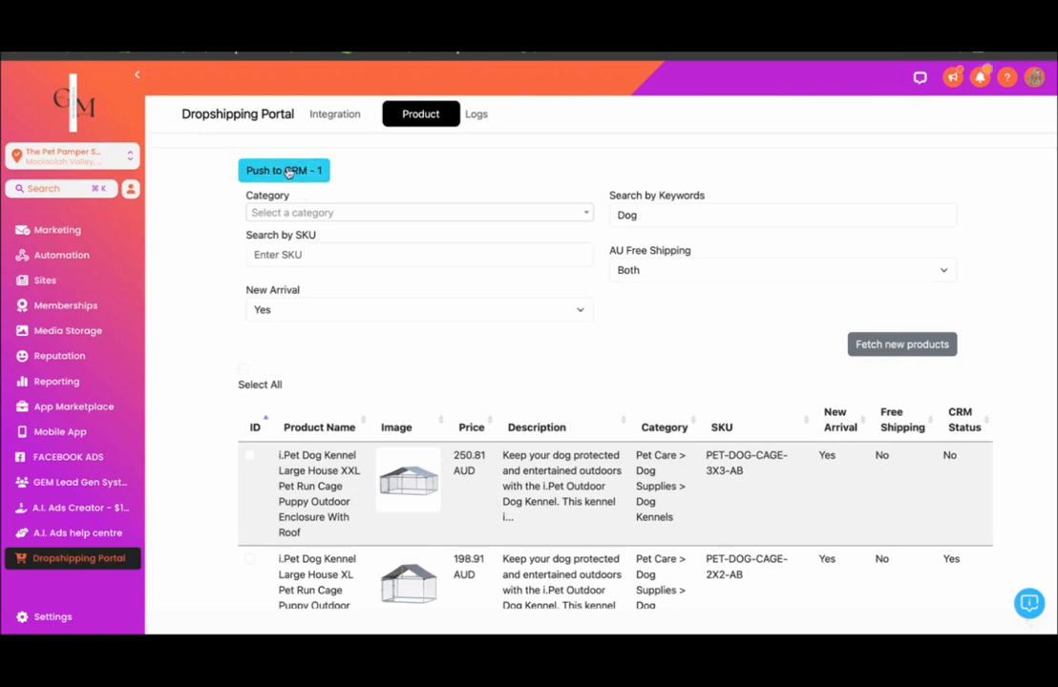
- Push the selected i.Pet Dog Car Seat Booster Cover to the CRM with a recalculated price markup of 20 percent
click(289, 172)
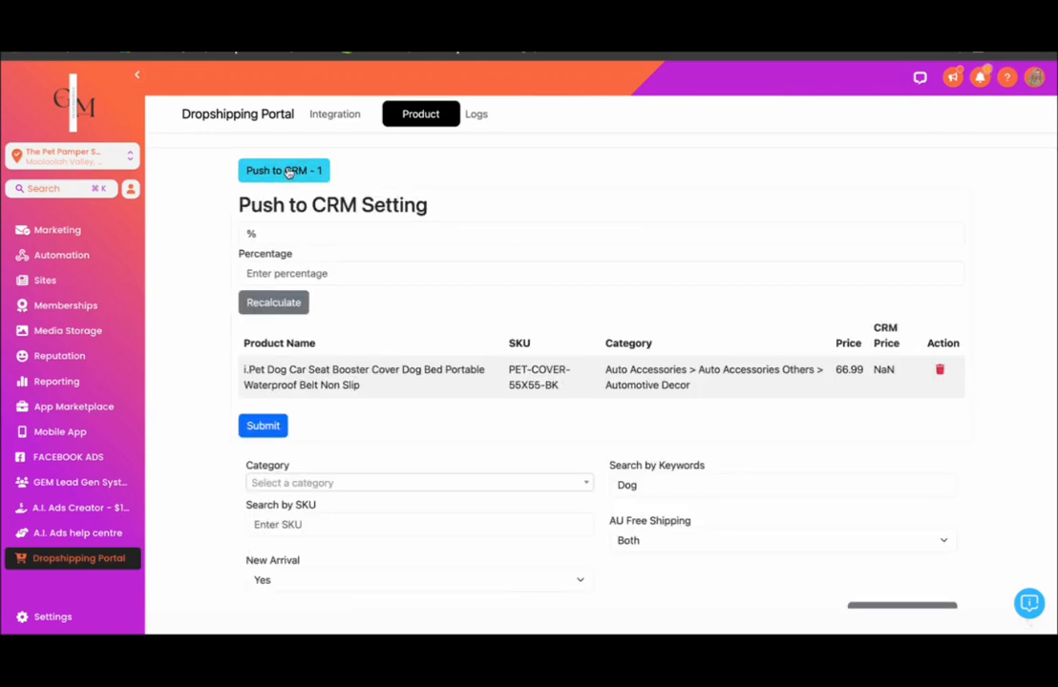
click(266, 273)
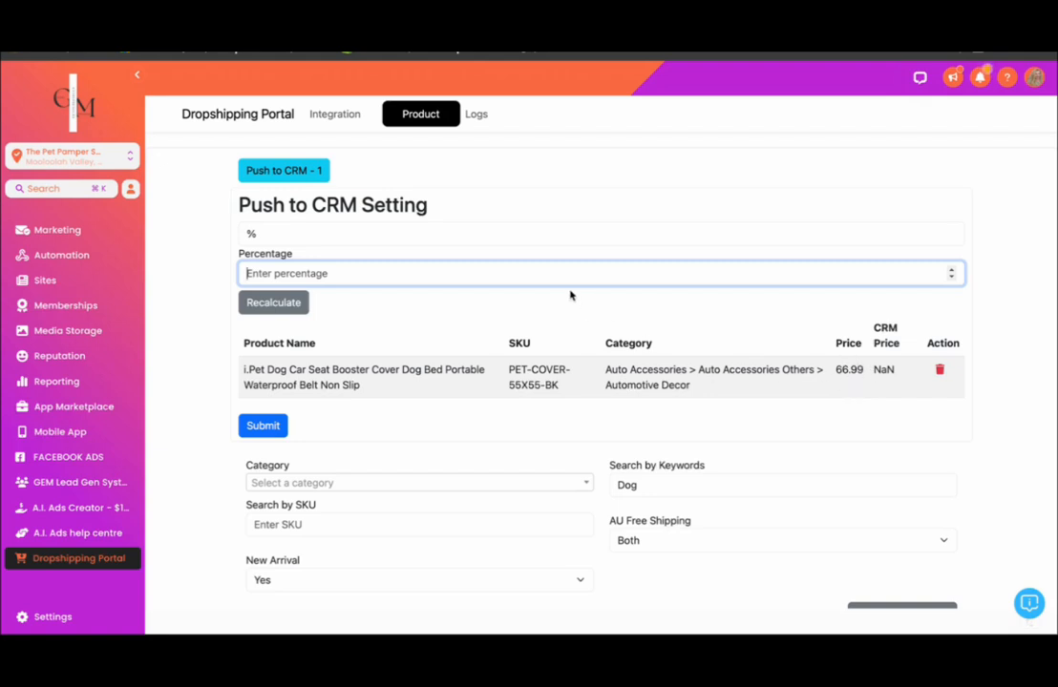
text(20)
click(285, 307)
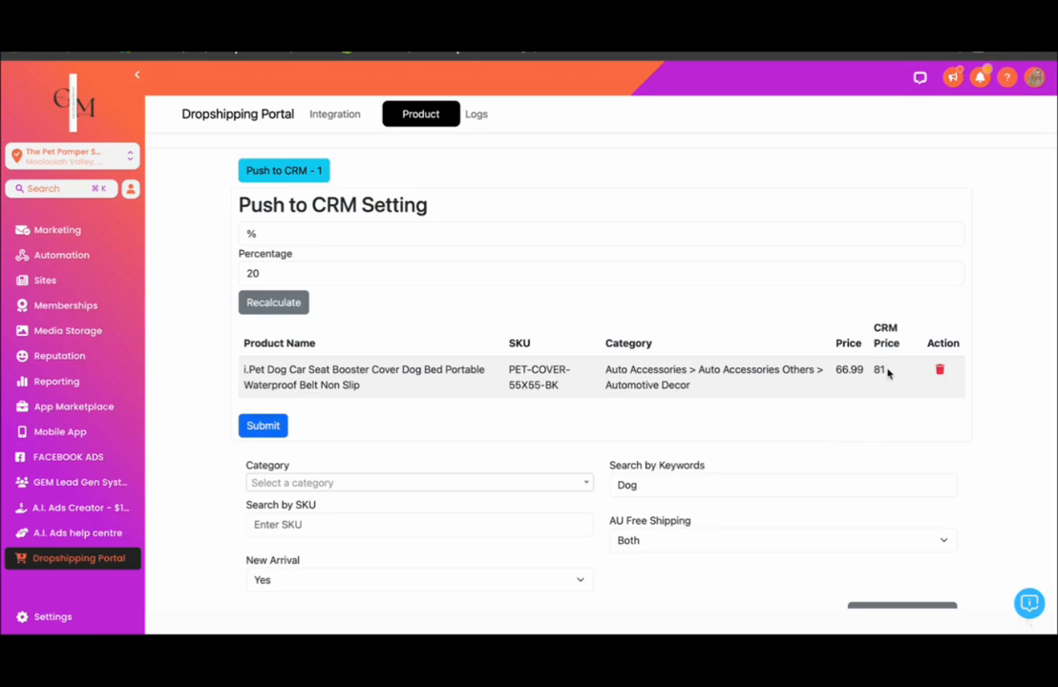
click(265, 427)
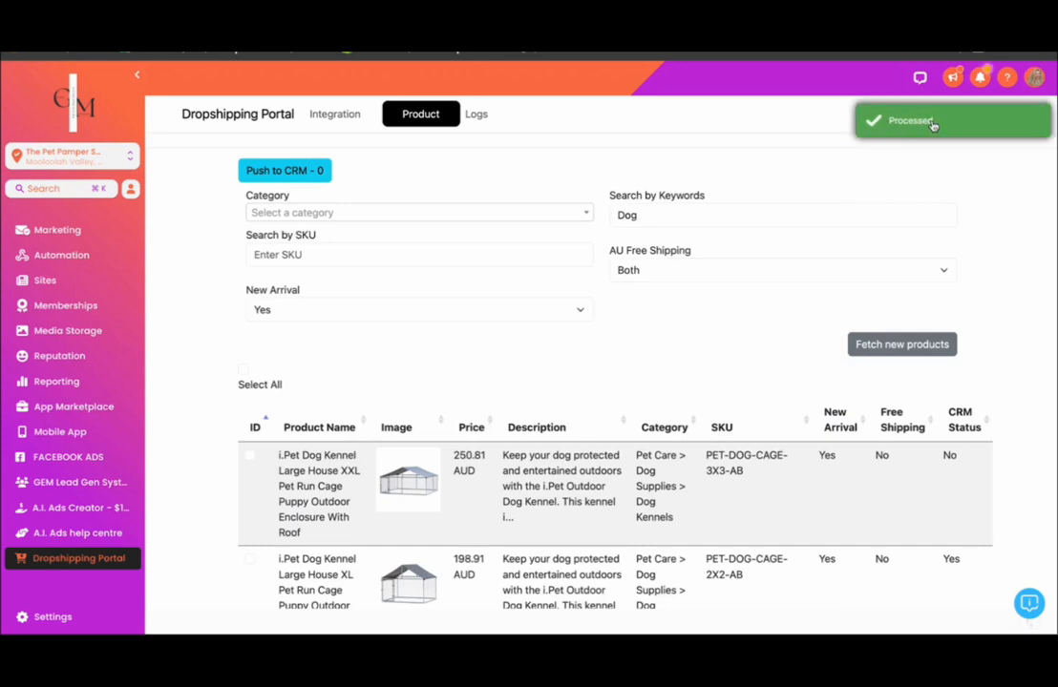
- Open the i.Pet Dog Car Seat Booster Cover for editing from the CRM's Products list under Payments
scroll(66, 354, up, 4)
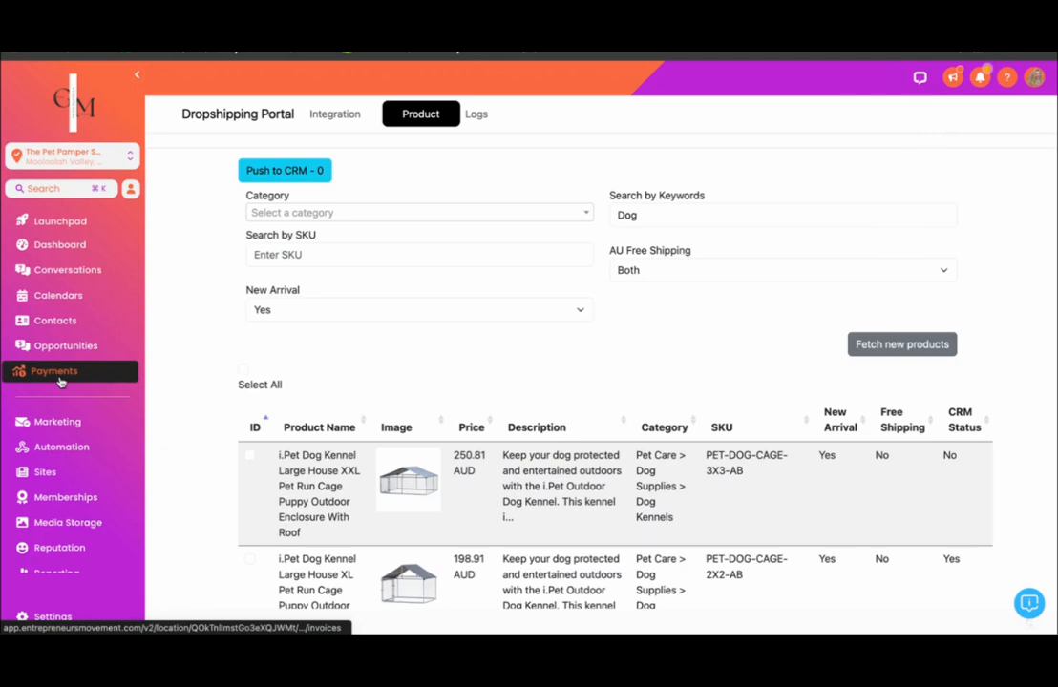
click(58, 376)
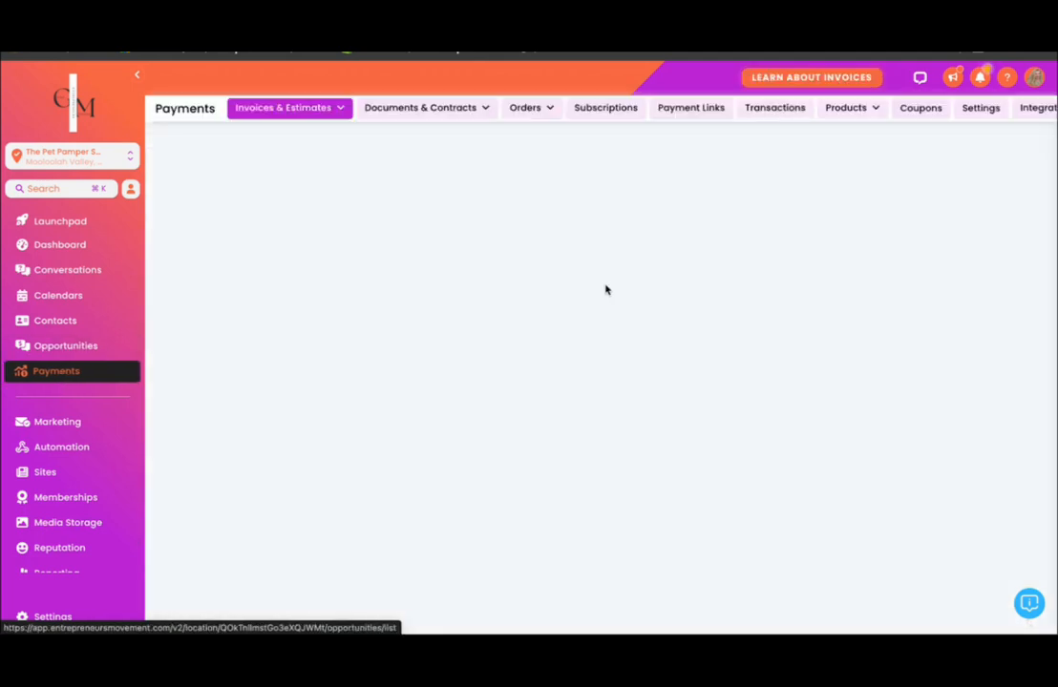
mouse_move(862, 114)
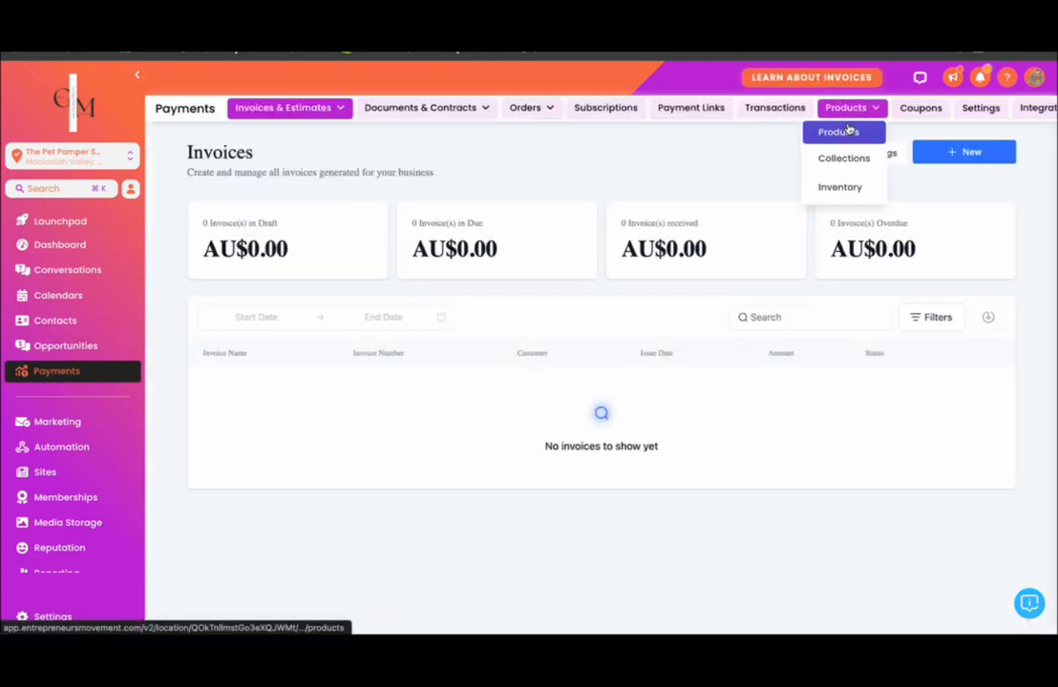
click(838, 132)
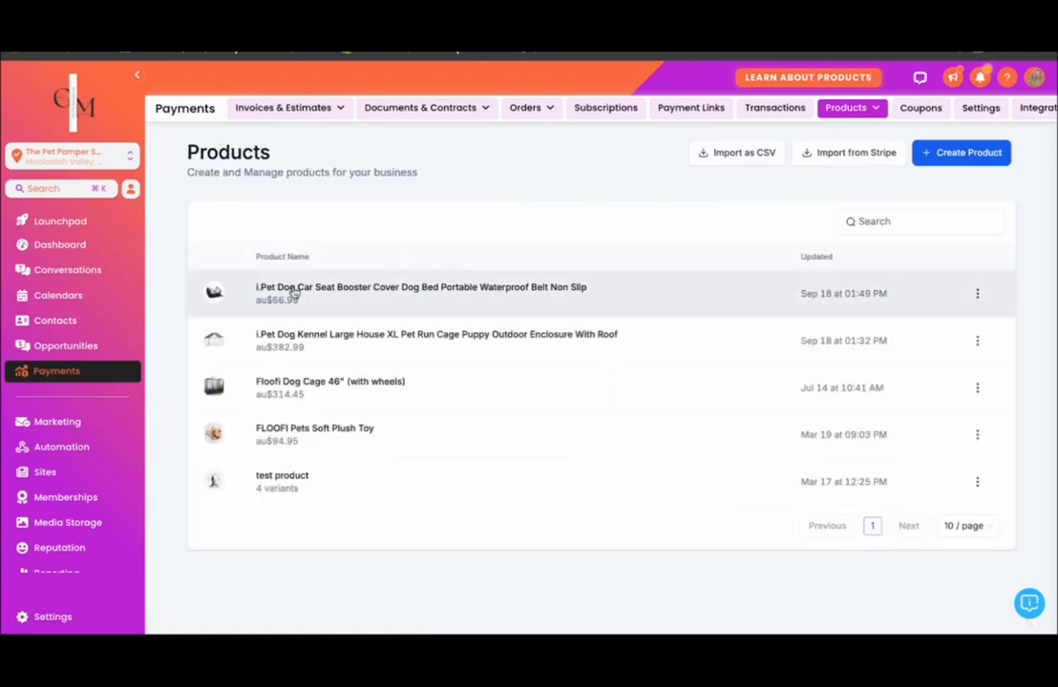
click(387, 292)
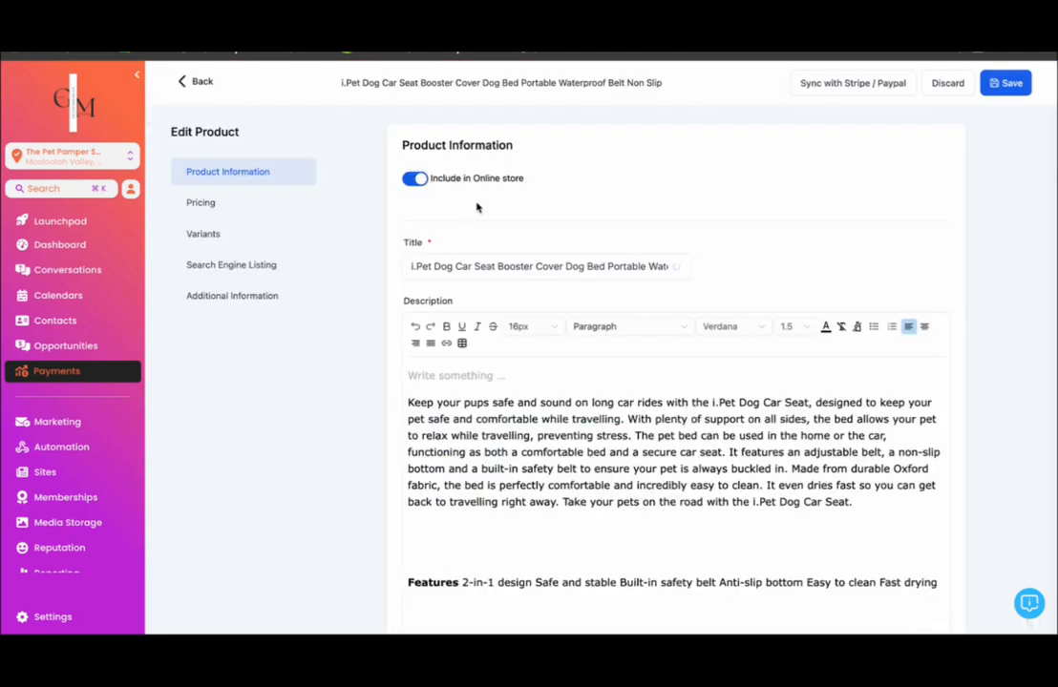
- Look over the car seat cover's description and media, and assign it to the Beds product collection
scroll(534, 316, down, 2)
scroll(563, 543, down, 10)
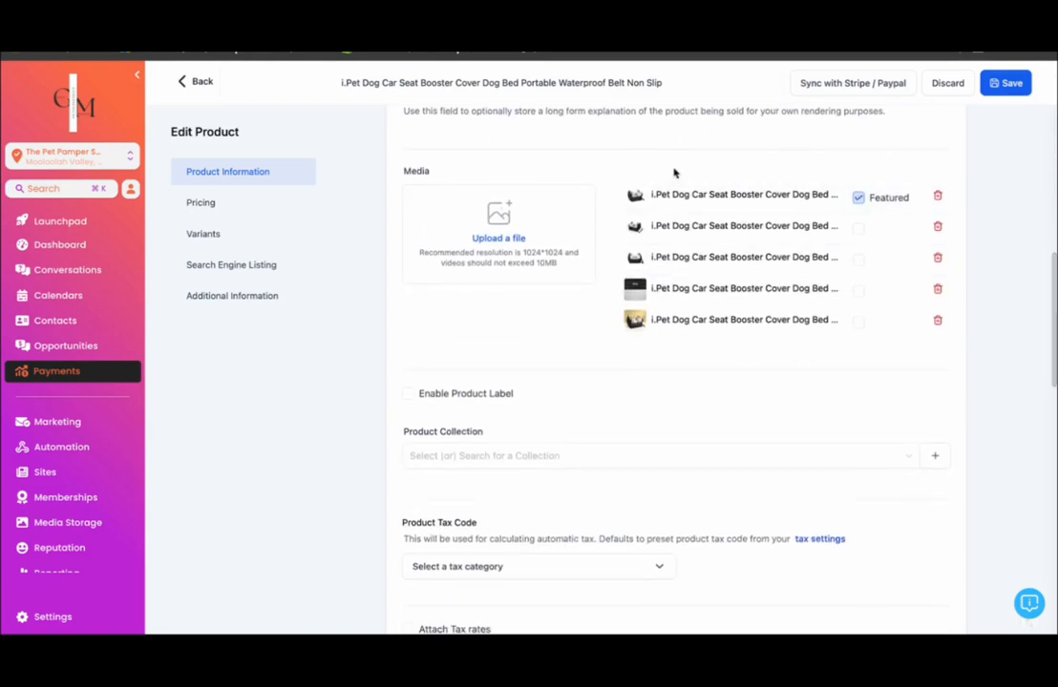
scroll(690, 368, down, 3)
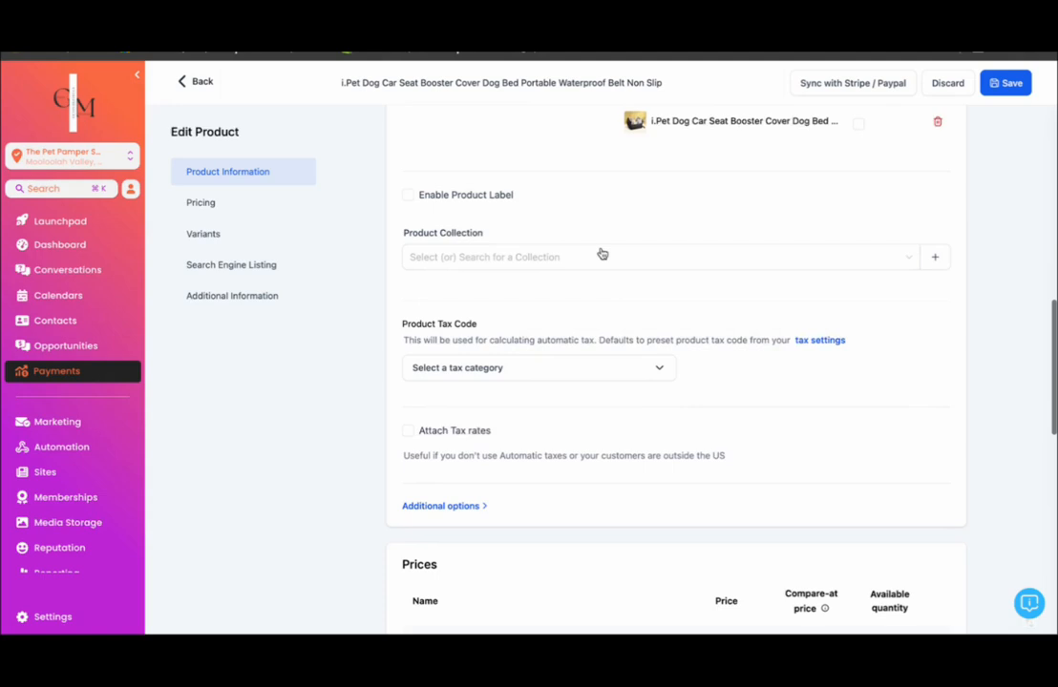
click(607, 263)
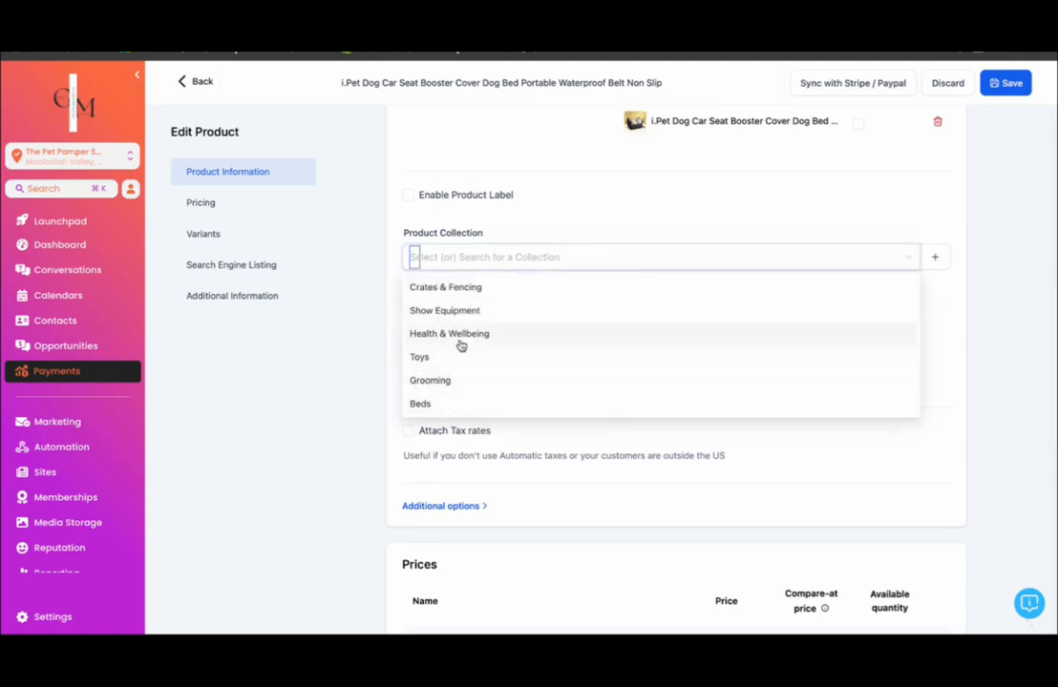
click(425, 405)
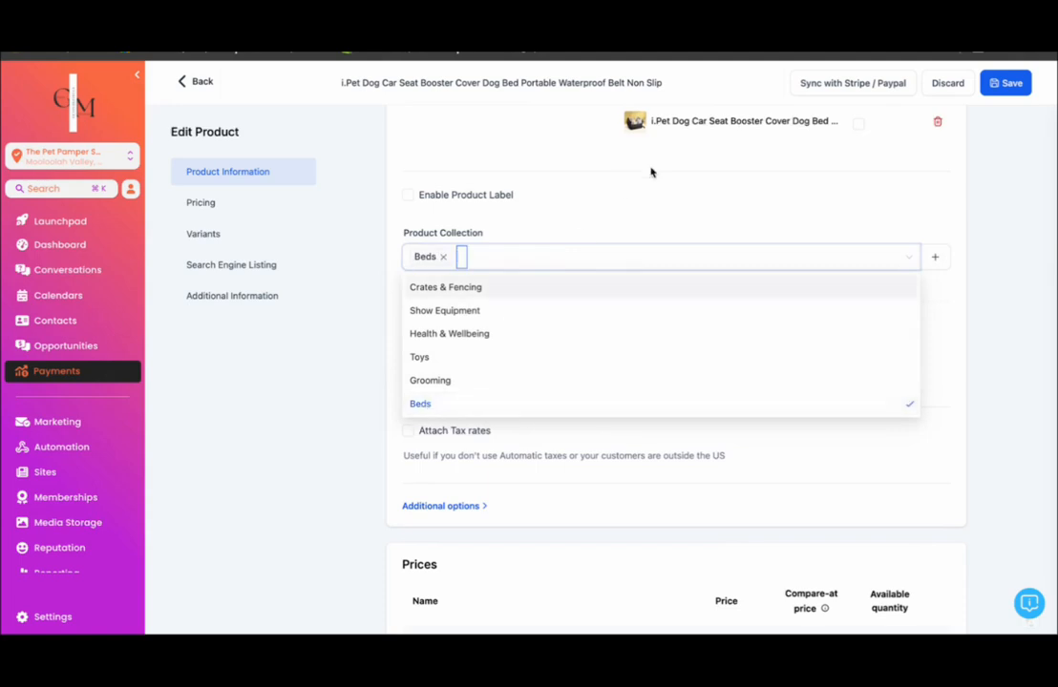
click(649, 200)
- Check the car seat cover's price, available quantity and search engine listing, save the product and return to the Products list
scroll(683, 415, down, 3)
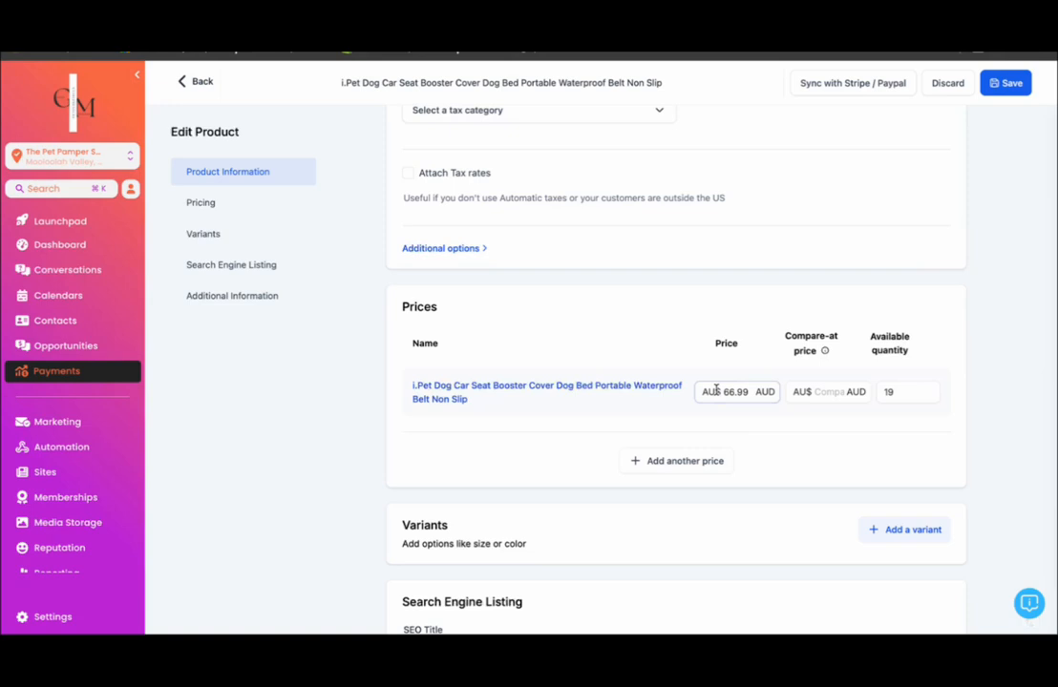
scroll(738, 439, down, 1)
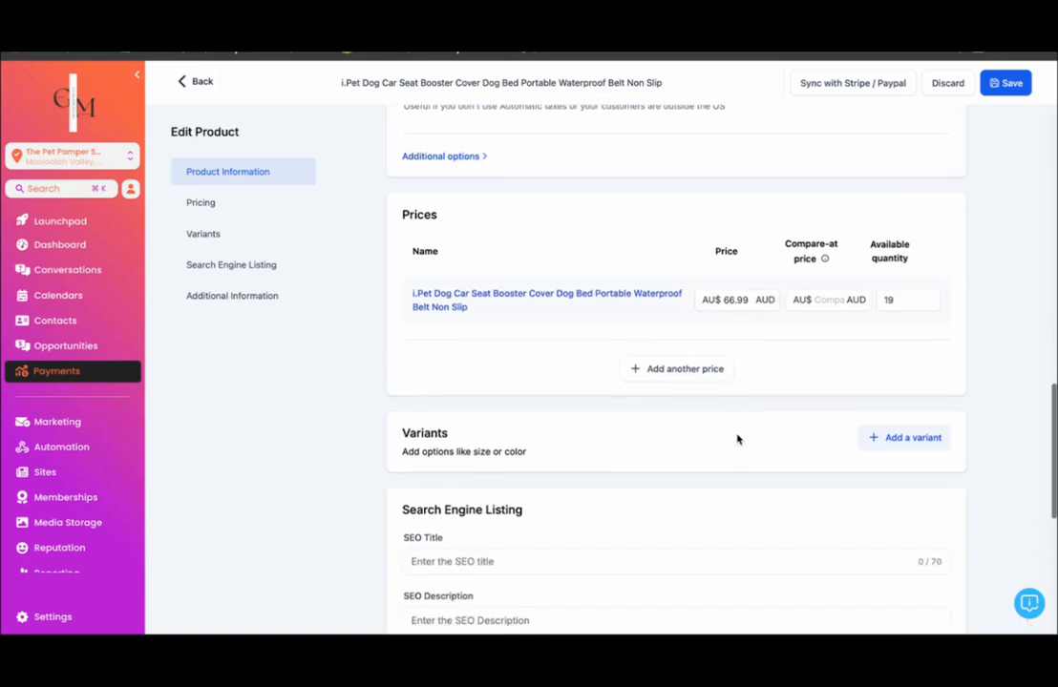
scroll(781, 427, down, 5)
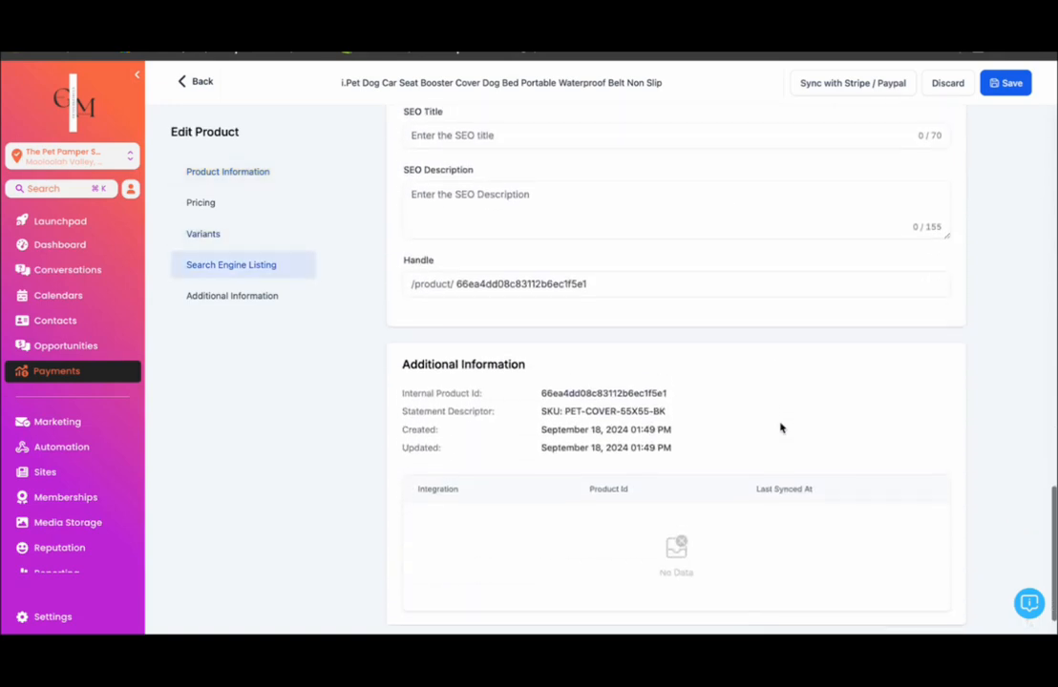
scroll(781, 428, up, 6)
click(1002, 83)
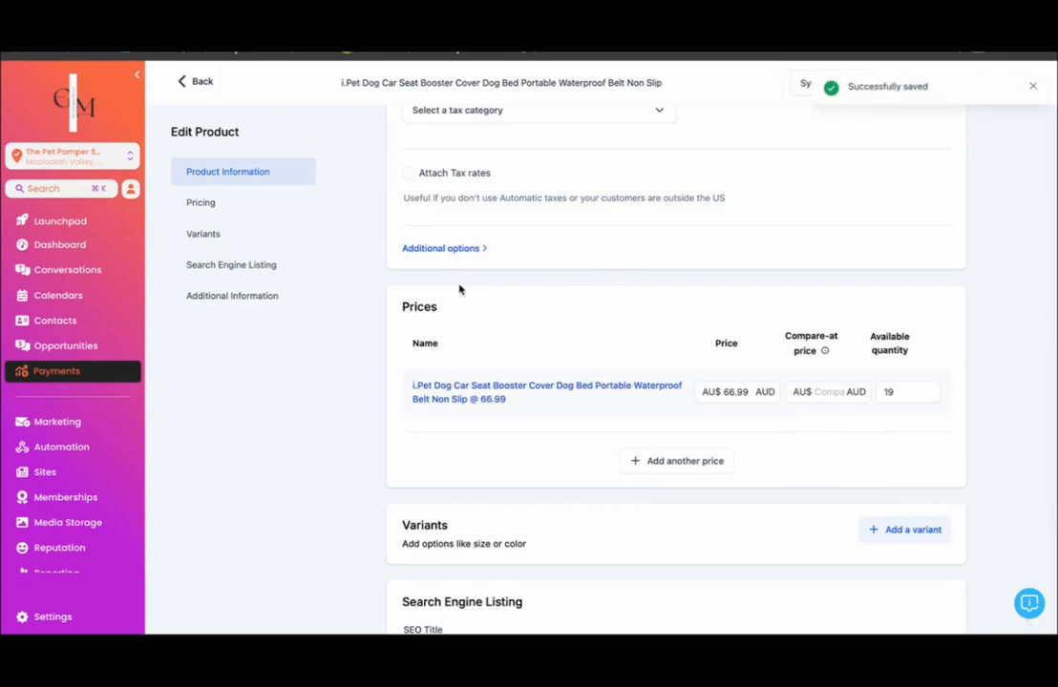
click(899, 402)
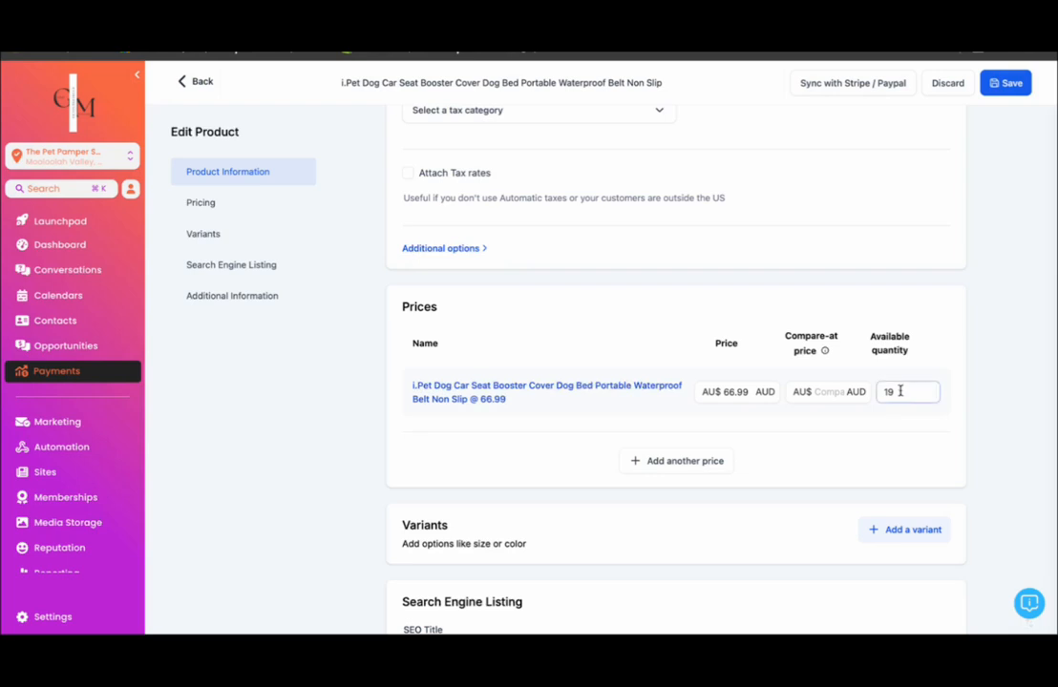
drag(897, 391, 876, 392)
click(878, 415)
scroll(611, 208, up, 15)
click(1009, 83)
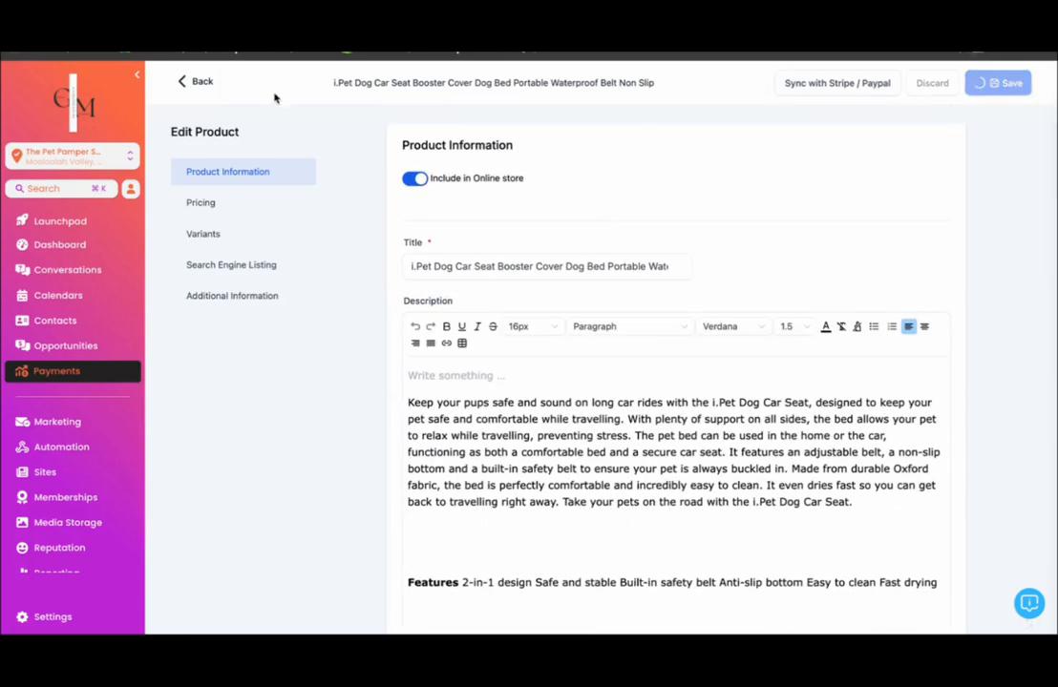
click(199, 82)
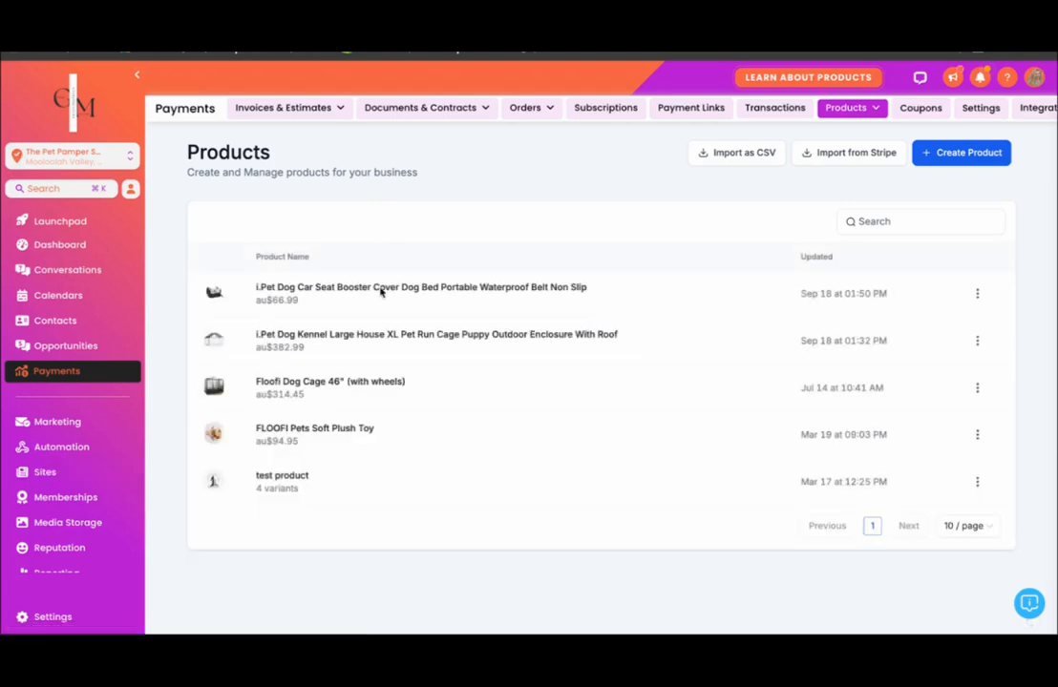
- Open The Pet Pamper Shop's live Products List page from Sites and view the car seat booster cover's product page
click(279, 108)
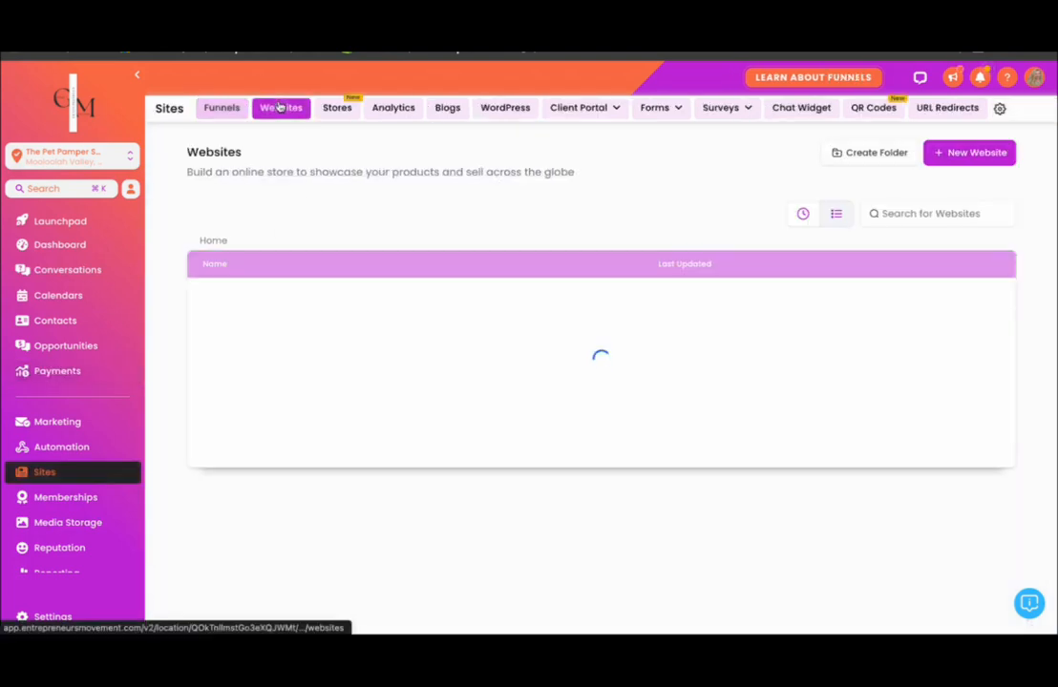
click(277, 297)
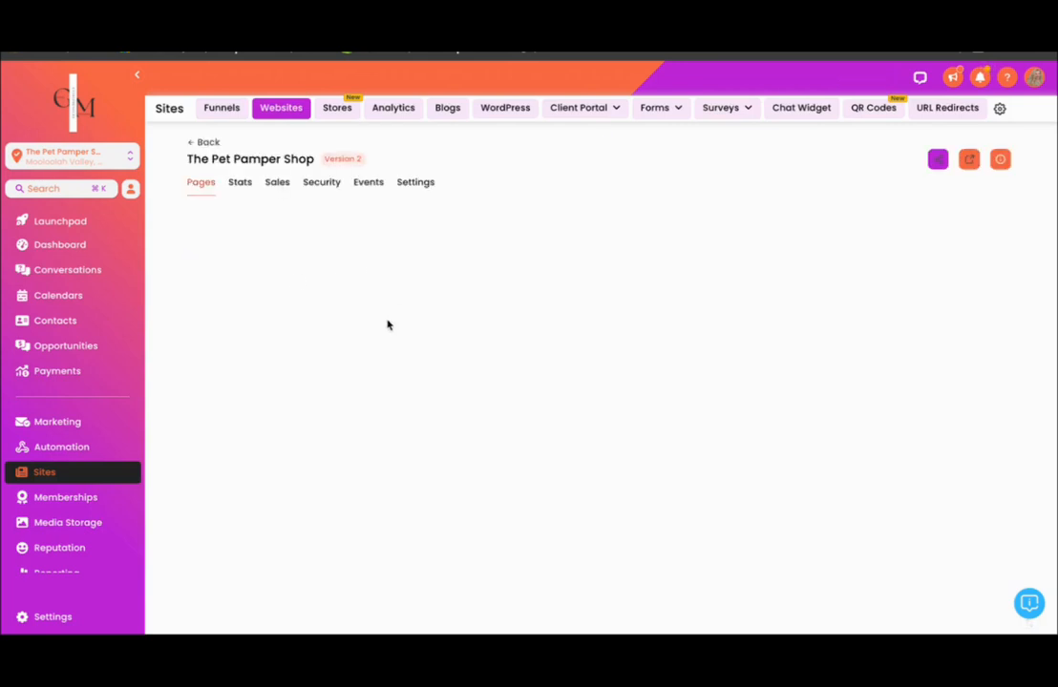
scroll(387, 325, down, 3)
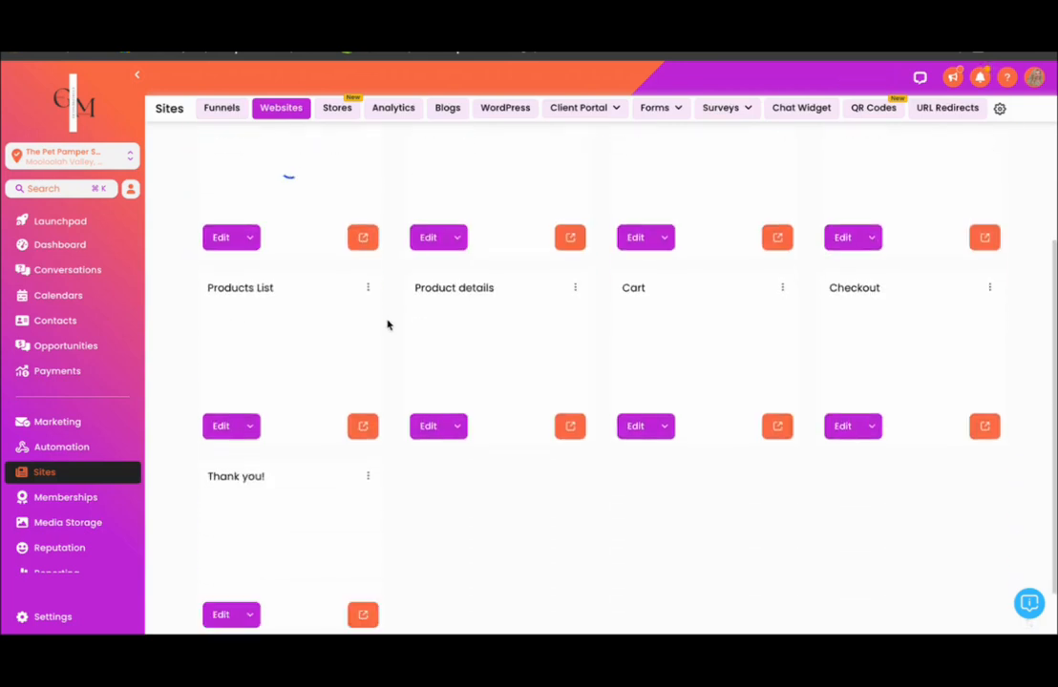
click(364, 428)
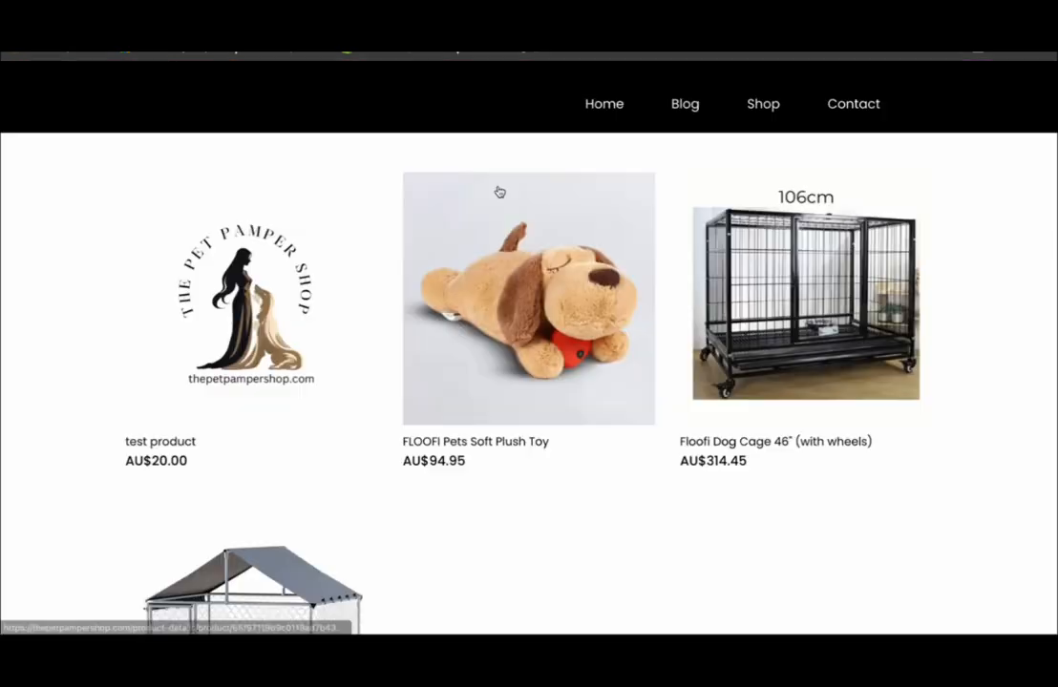
scroll(508, 332, down, 3)
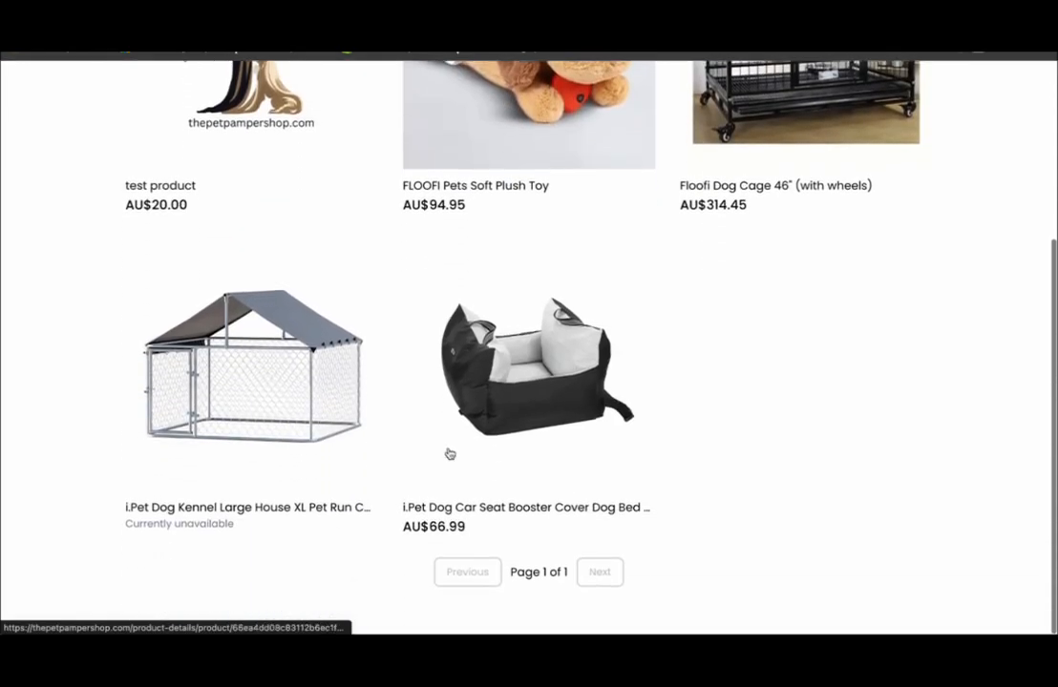
click(516, 410)
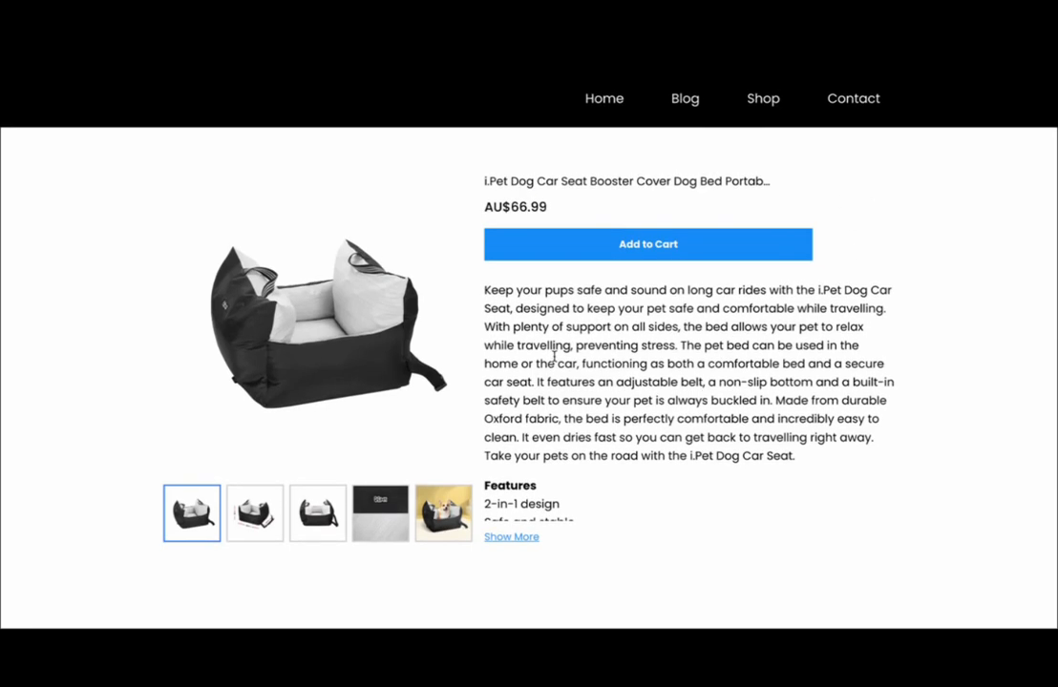
- Read the car seat cover's full description, add one to the cart and view the cart
click(513, 540)
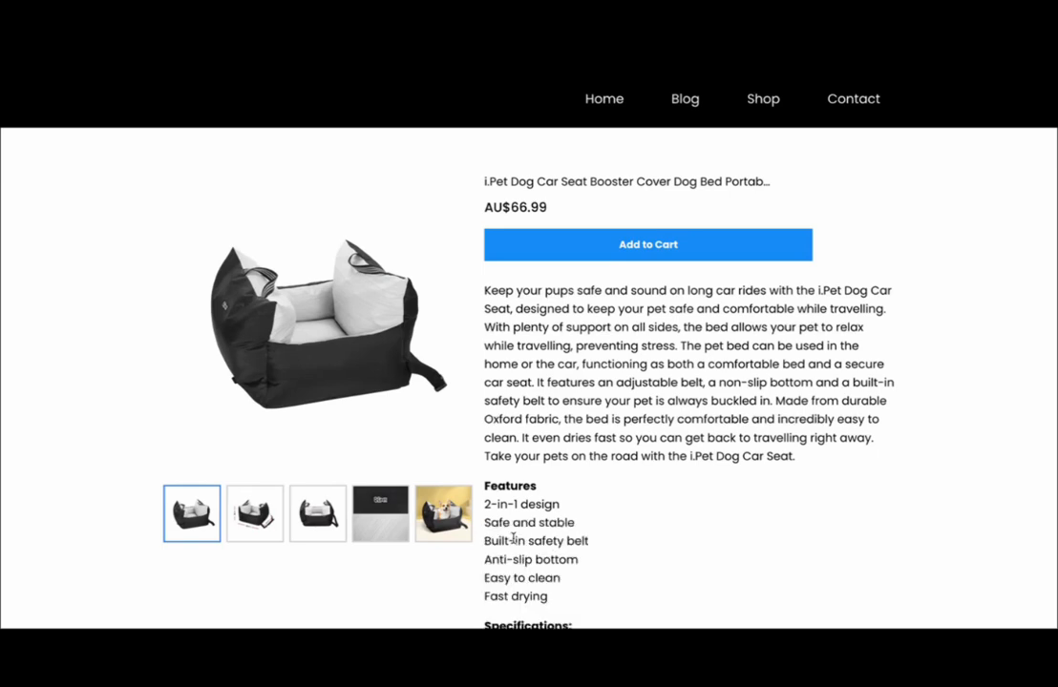
scroll(649, 486, down, 1)
scroll(649, 486, down, 3)
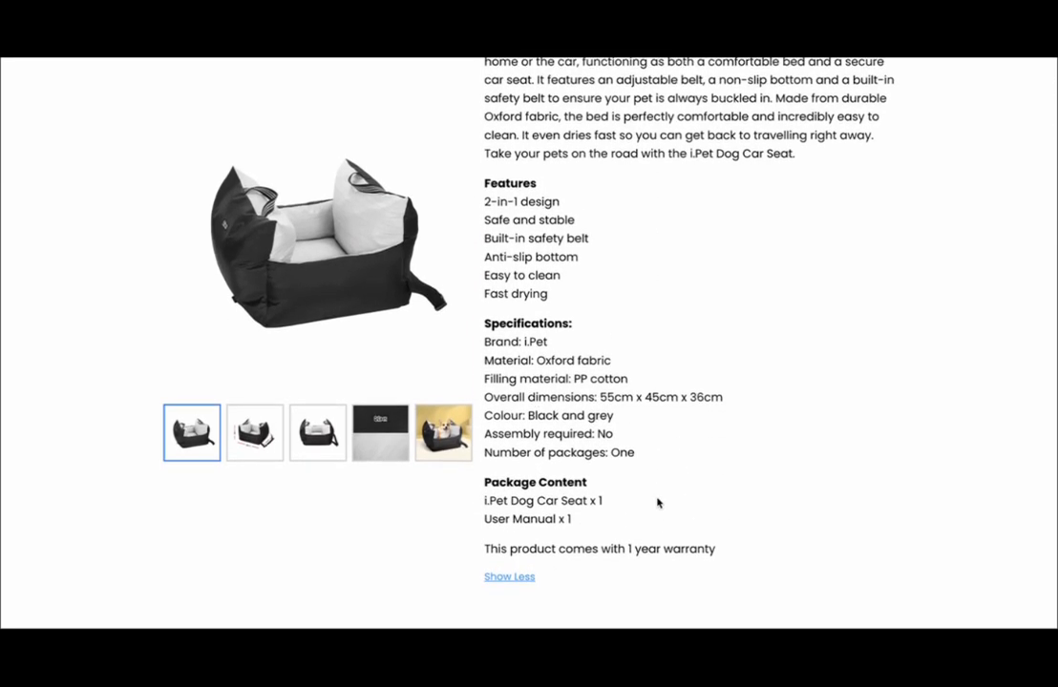
scroll(600, 499, up, 3)
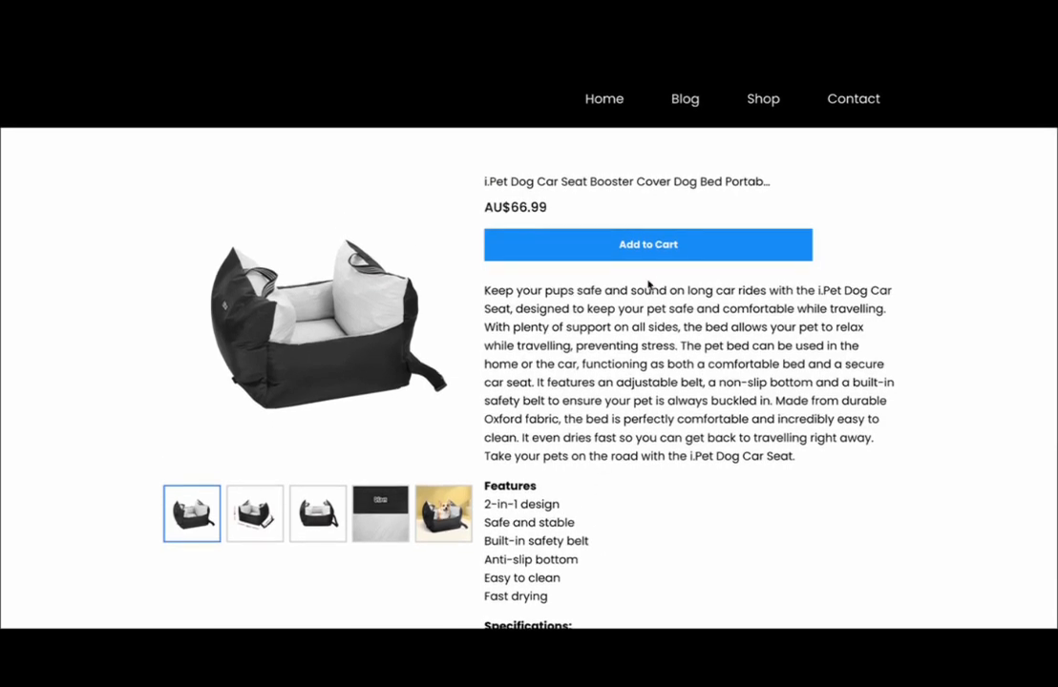
click(649, 245)
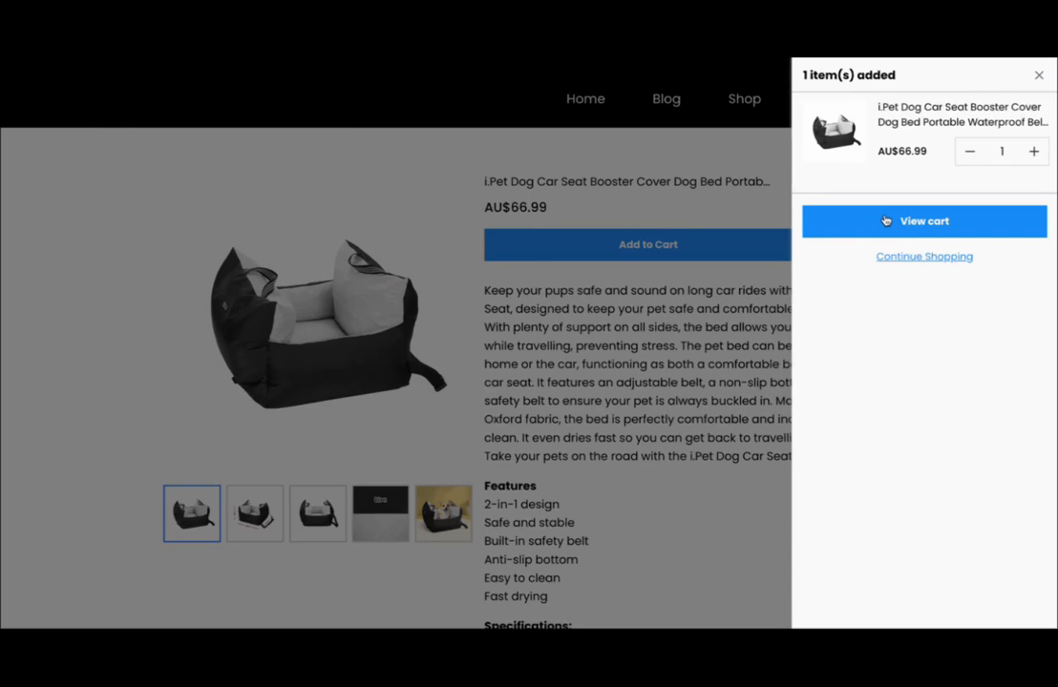
click(915, 224)
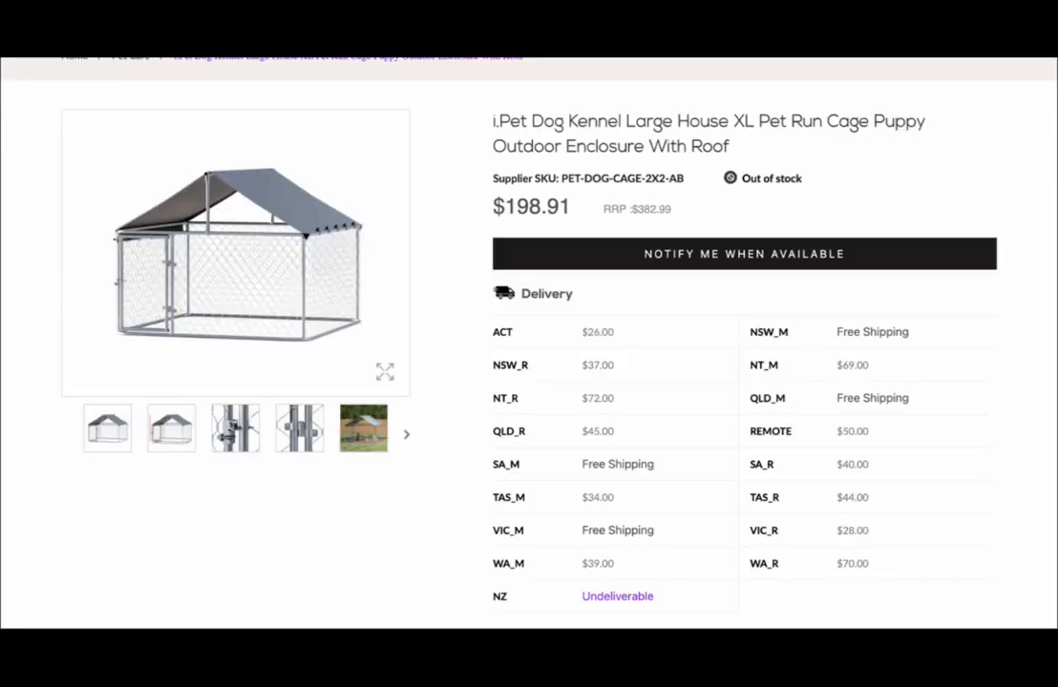
- Switch to the Dropshipzone website and open the account details page
scroll(712, 141, up, 2)
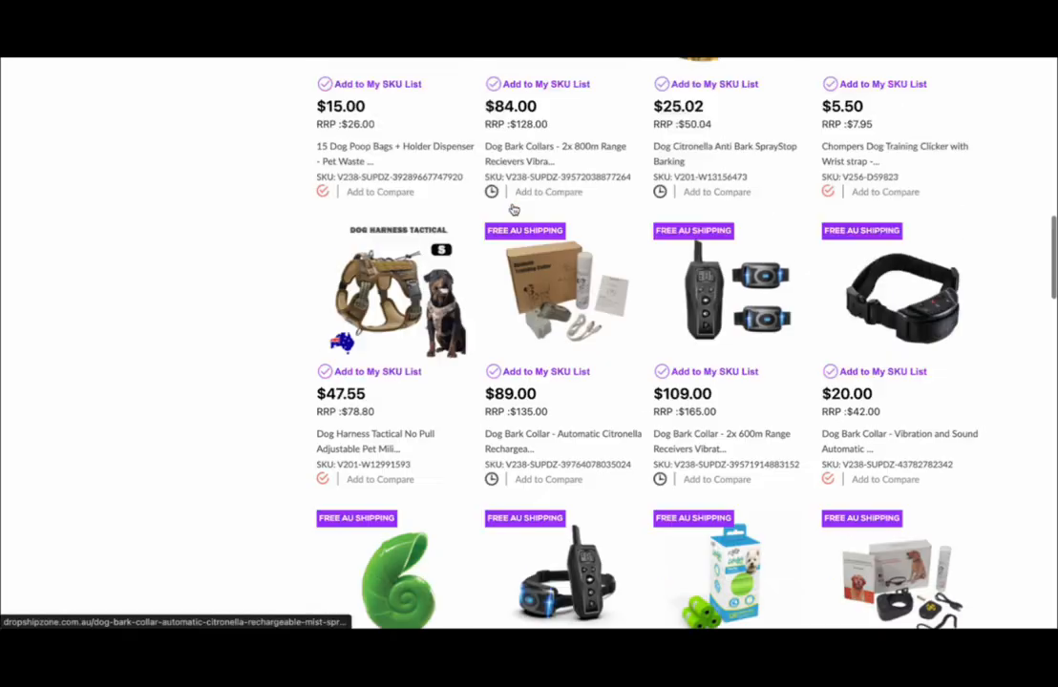
scroll(514, 210, up, 10)
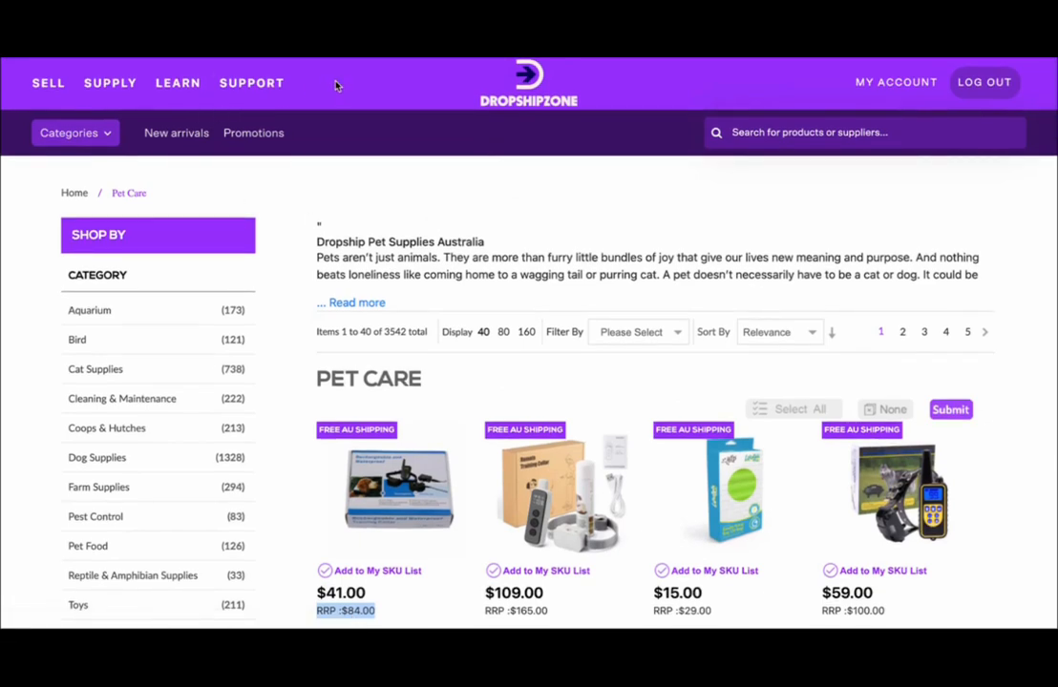
click(45, 84)
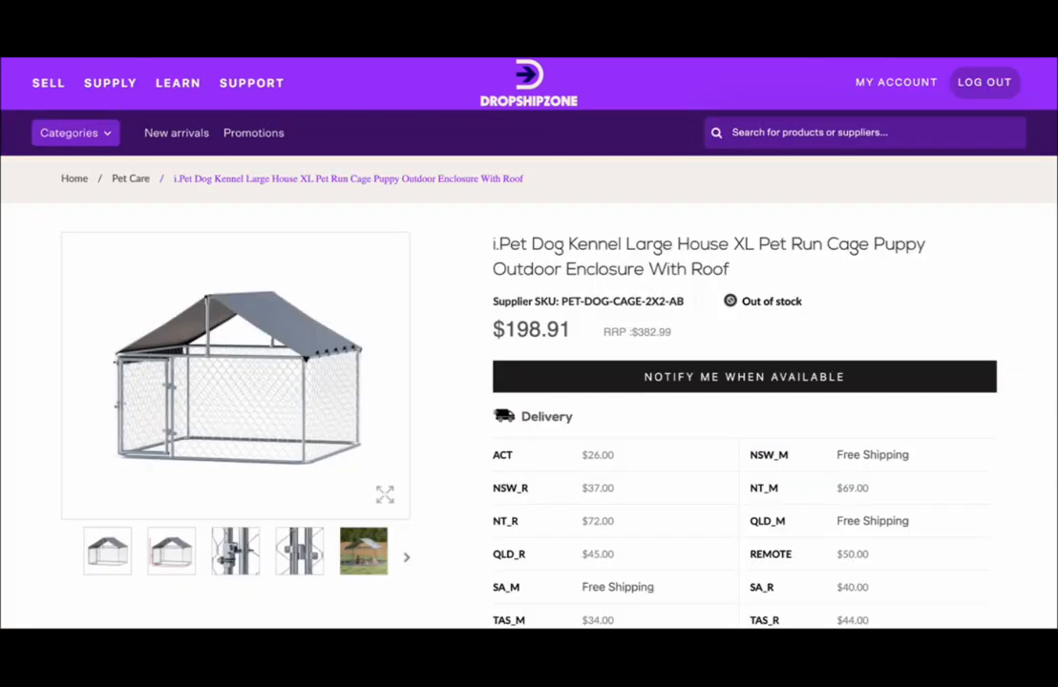
click(905, 84)
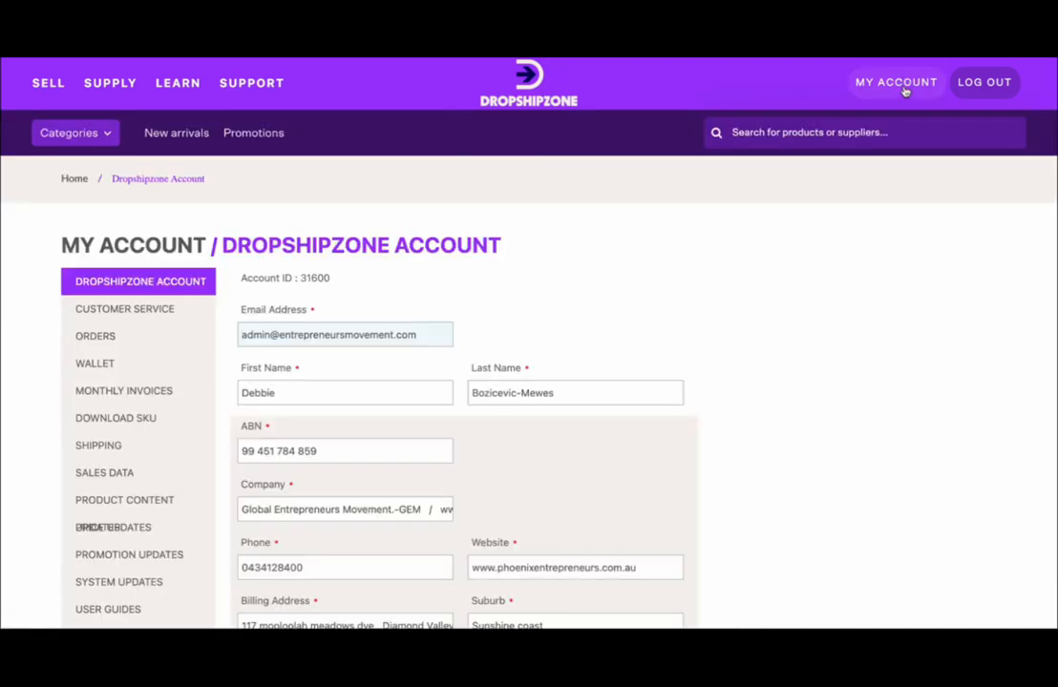
- Open the Orders section of the Dropshipzone account
scroll(611, 358, down, 2)
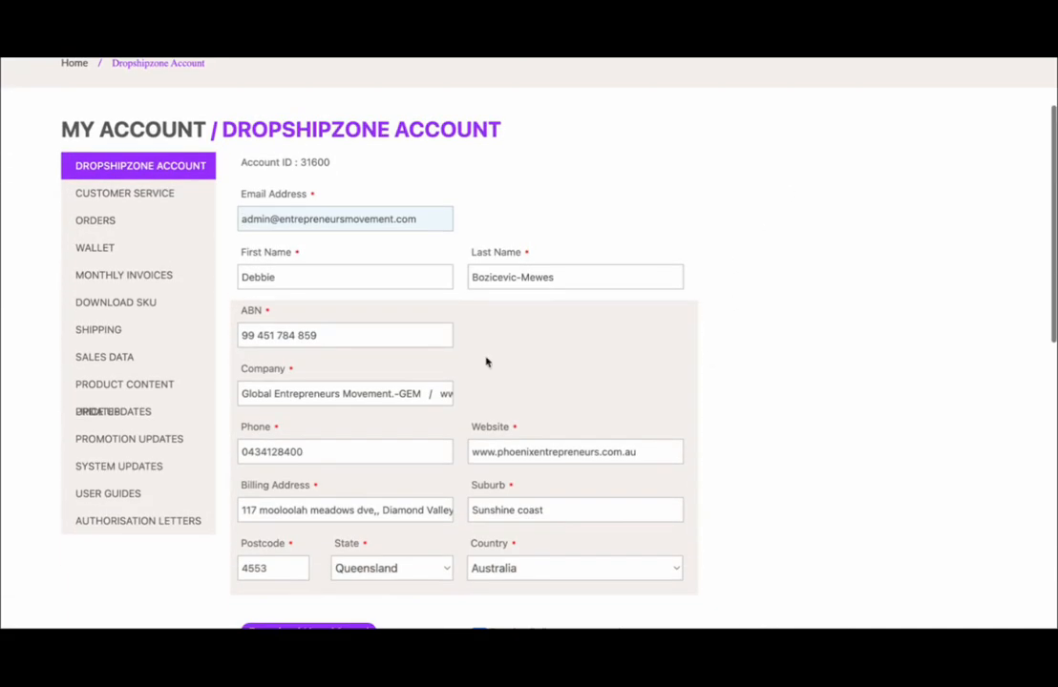
click(97, 223)
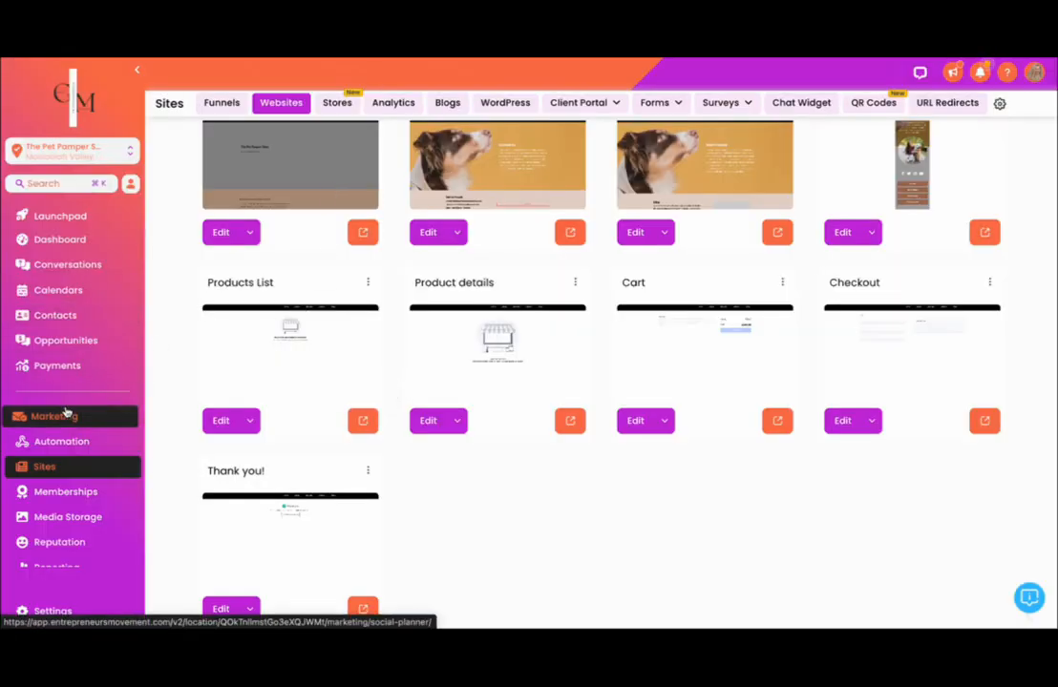
- Switch to the CRM, open the Dropshipping Portal and review the Dropshipzone landing page's retailer sign-up options, selling benefits, customer reviews, blogs and frequently asked questions
scroll(65, 412, down, 4)
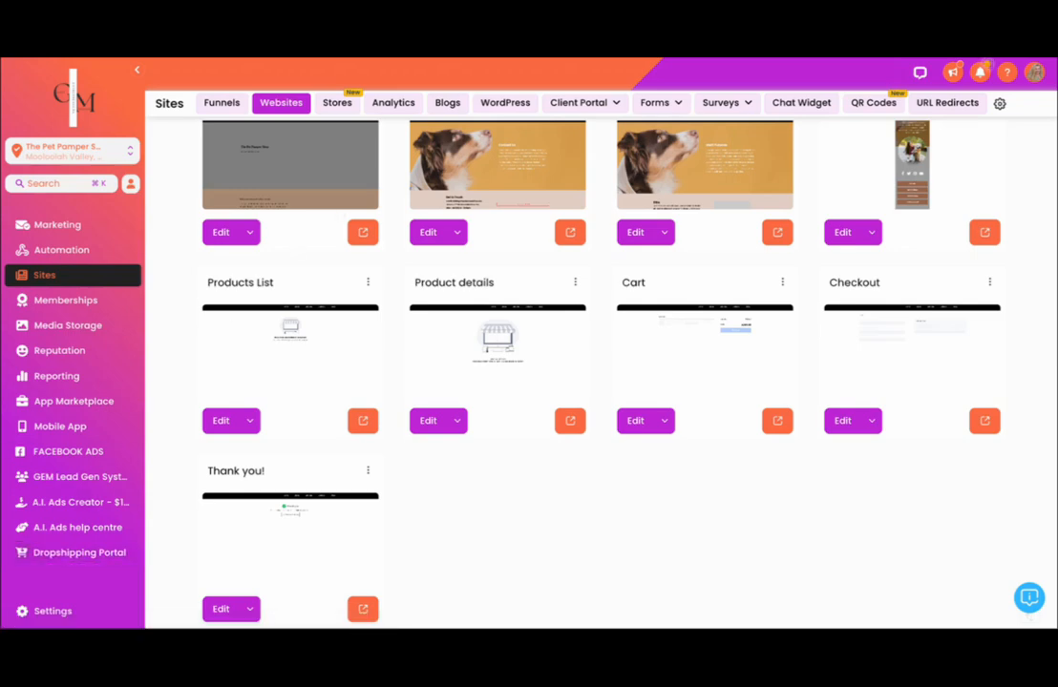
click(56, 554)
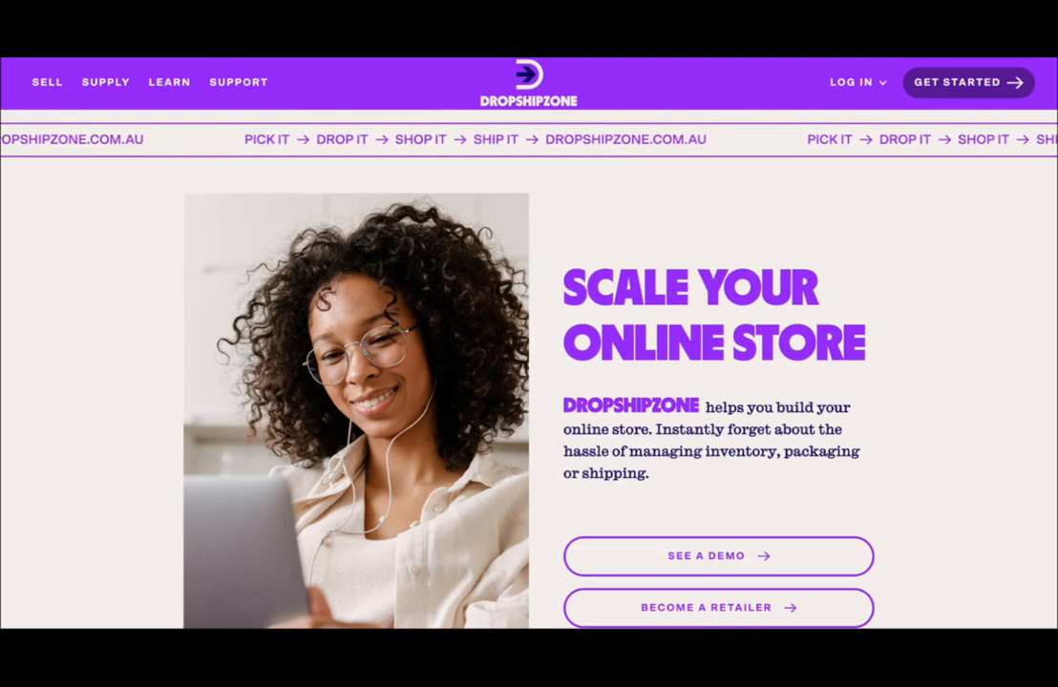
scroll(355, 108, down, 5)
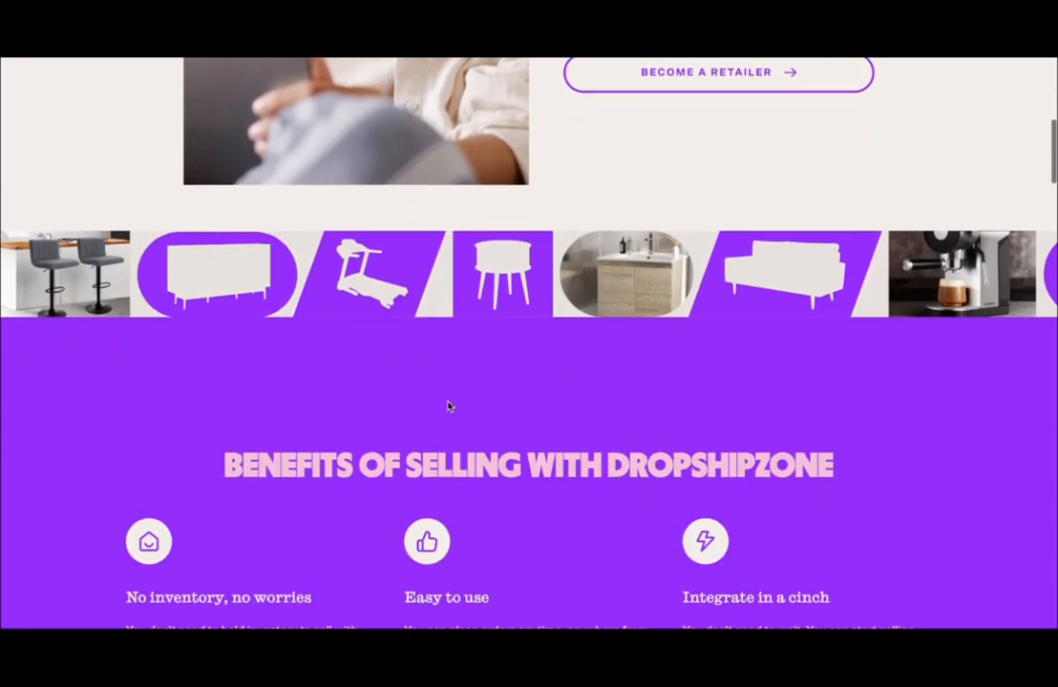
scroll(449, 406, up, 3)
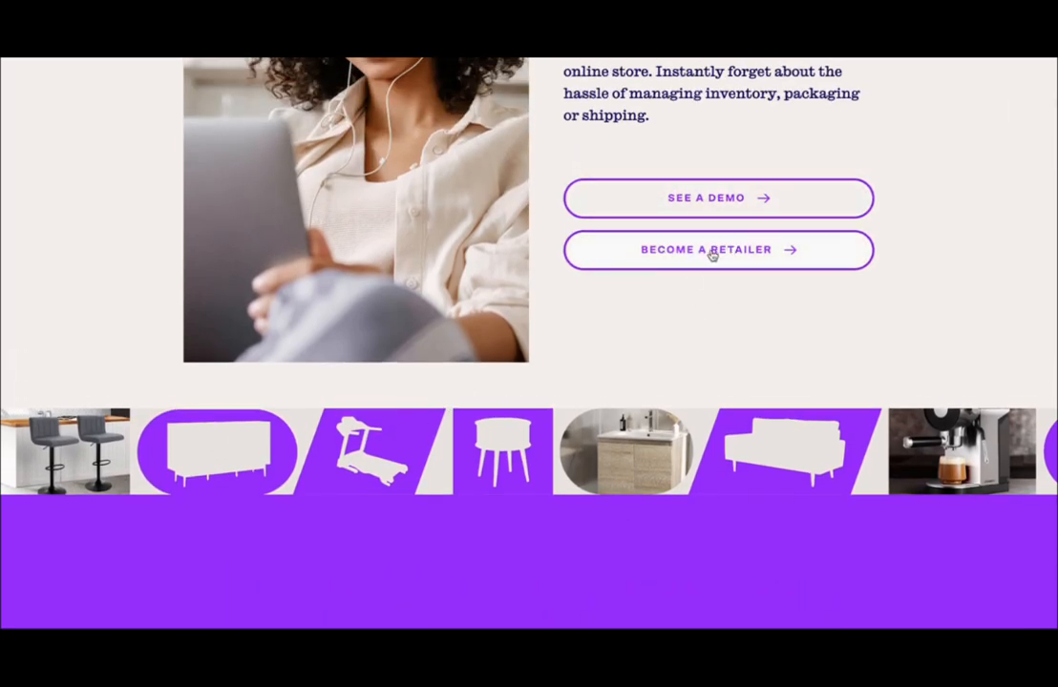
scroll(710, 366, down, 5)
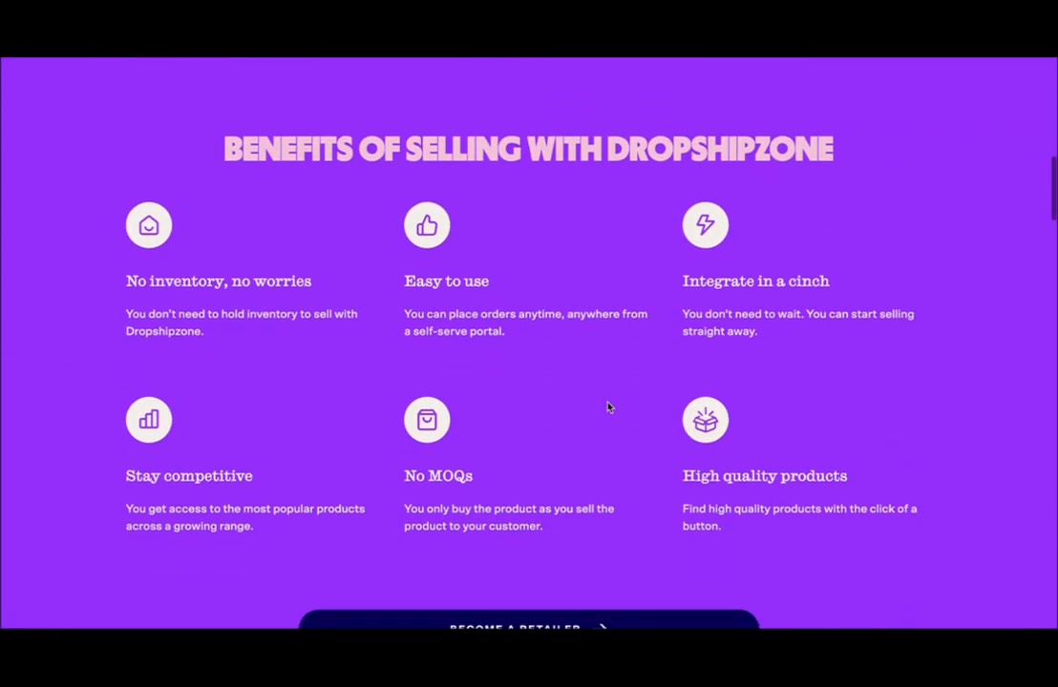
scroll(533, 350, down, 4)
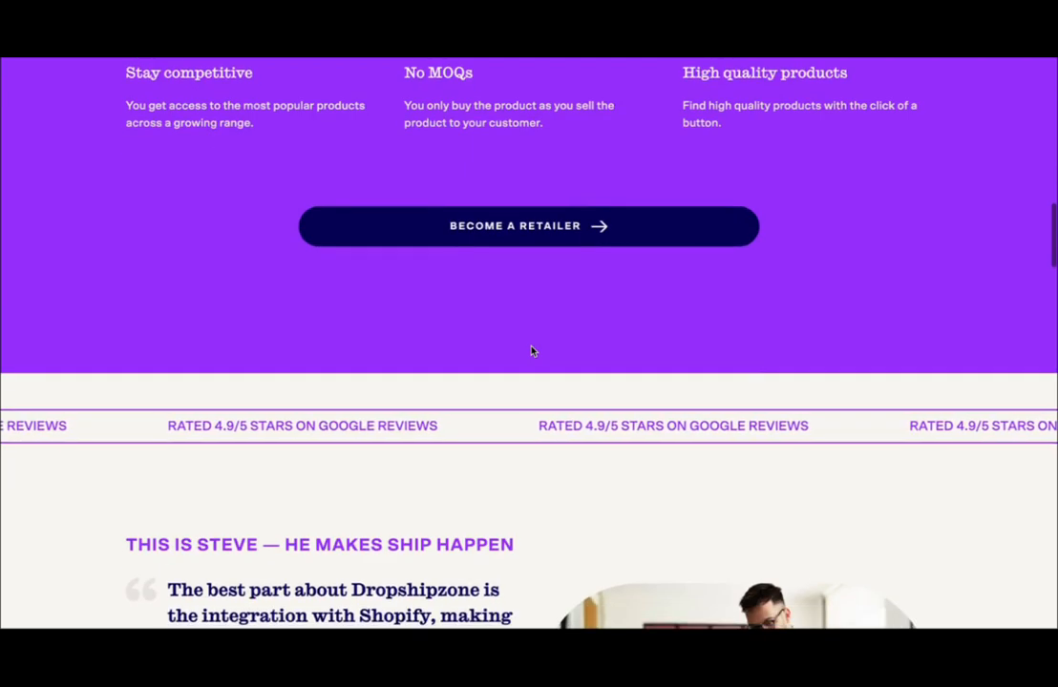
scroll(532, 351, down, 4)
scroll(532, 352, down, 5)
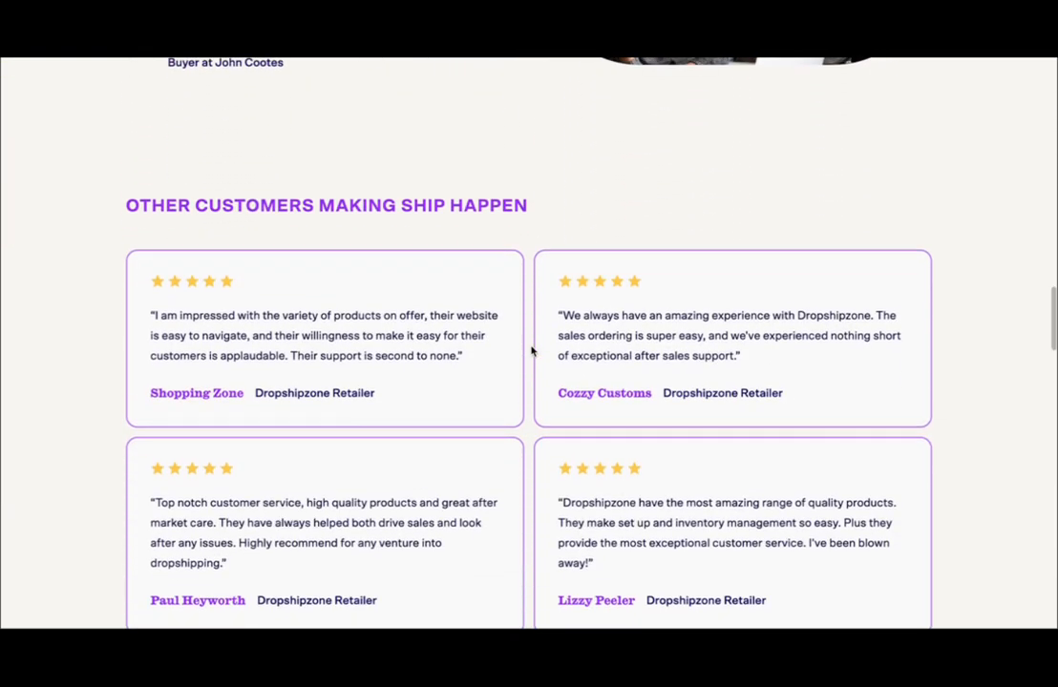
scroll(532, 351, down, 7)
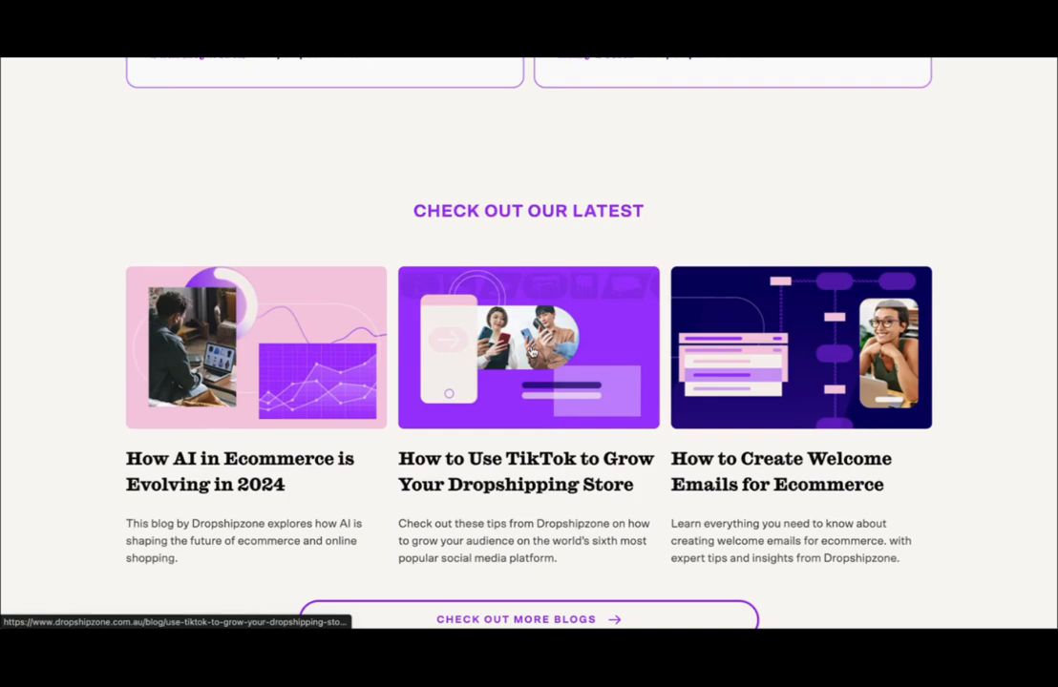
scroll(532, 351, down, 6)
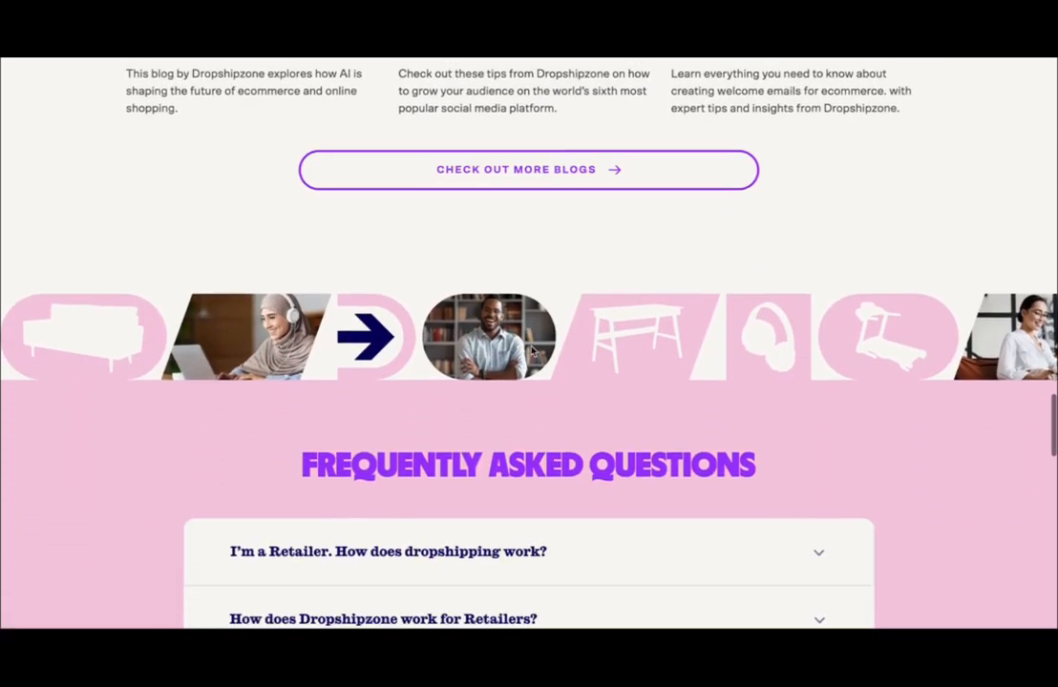
scroll(532, 352, up, 14)
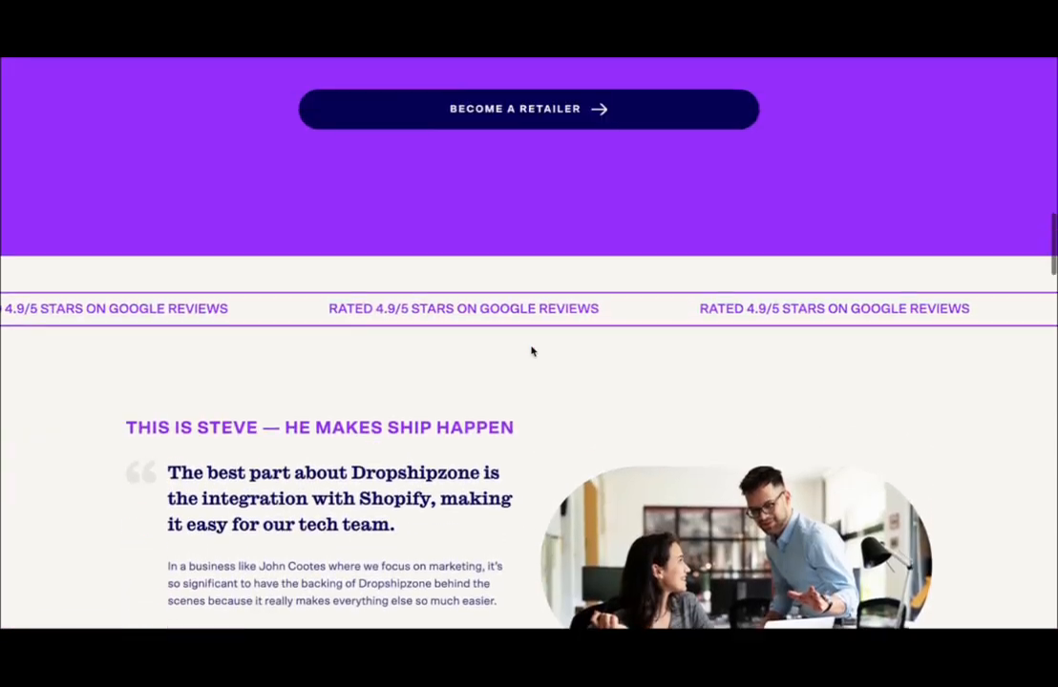
scroll(531, 351, up, 8)
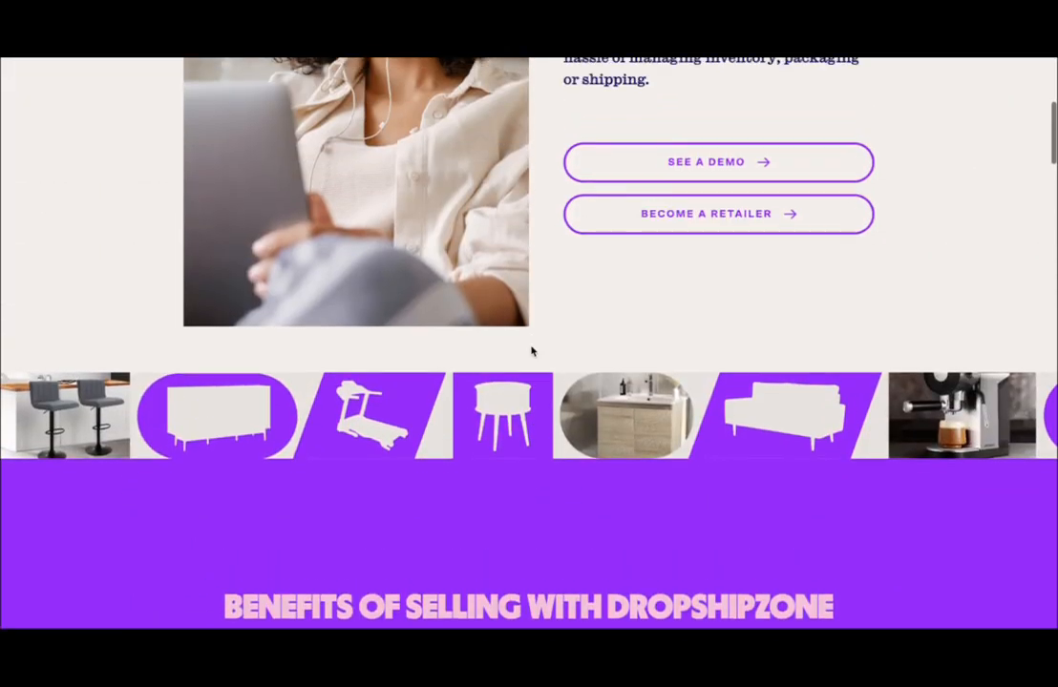
scroll(532, 352, up, 5)
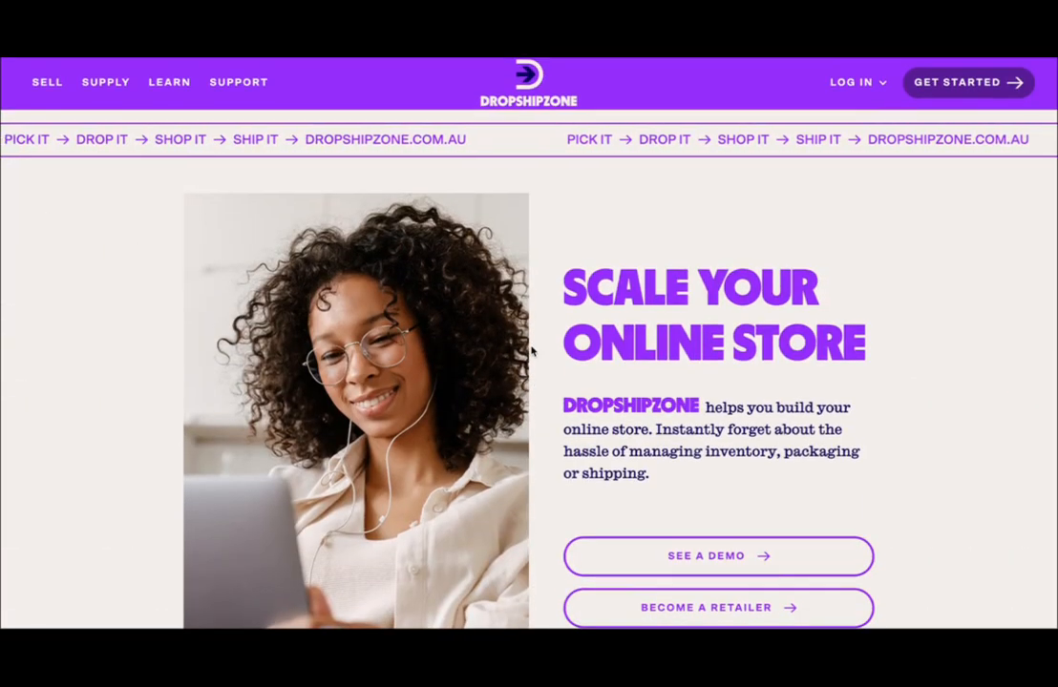